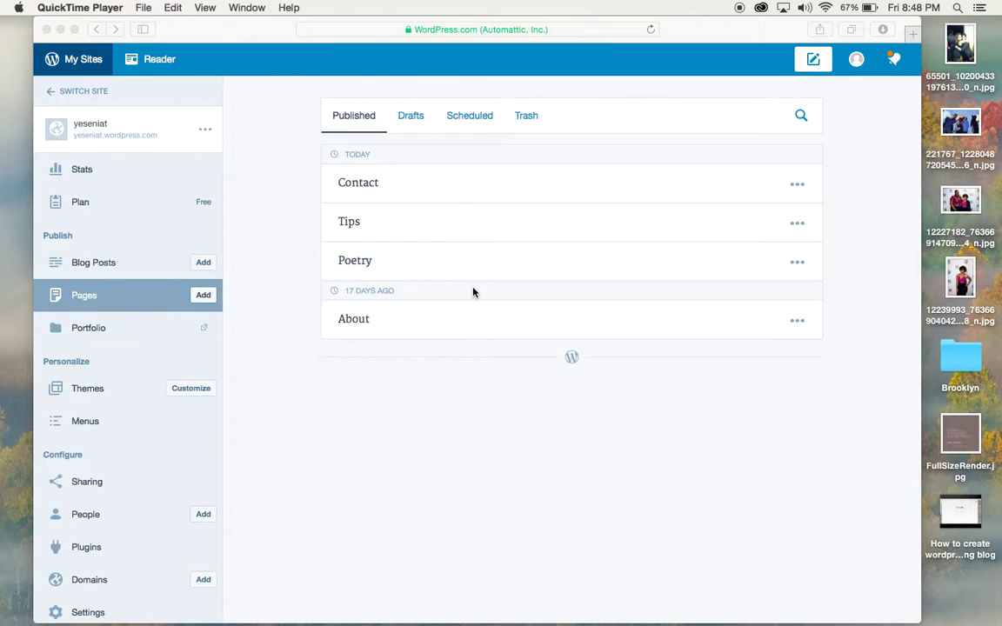
- Add a new page to the site and title it "Photos"
click(89, 297)
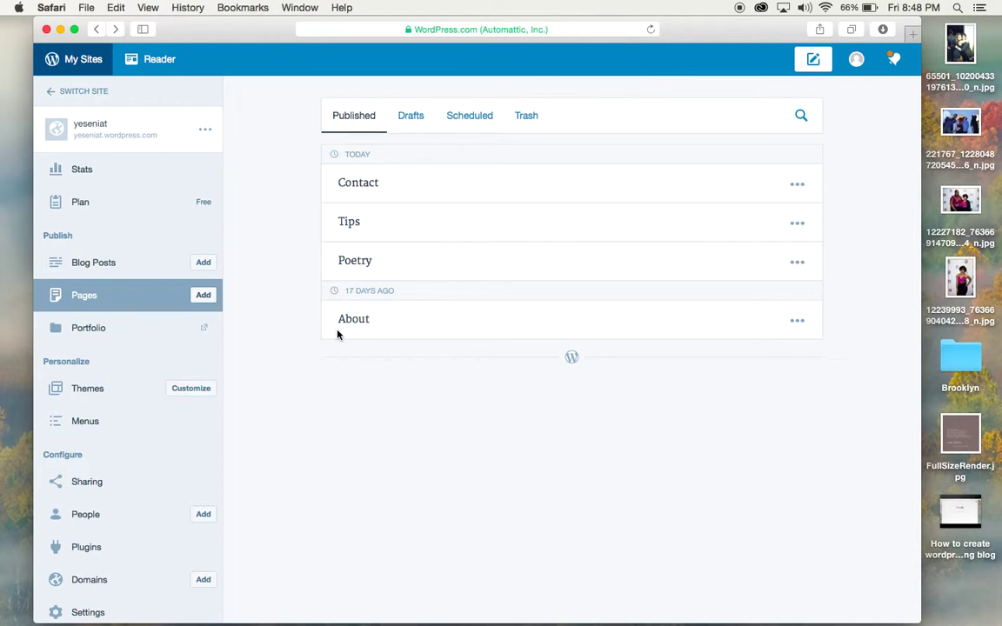
click(202, 294)
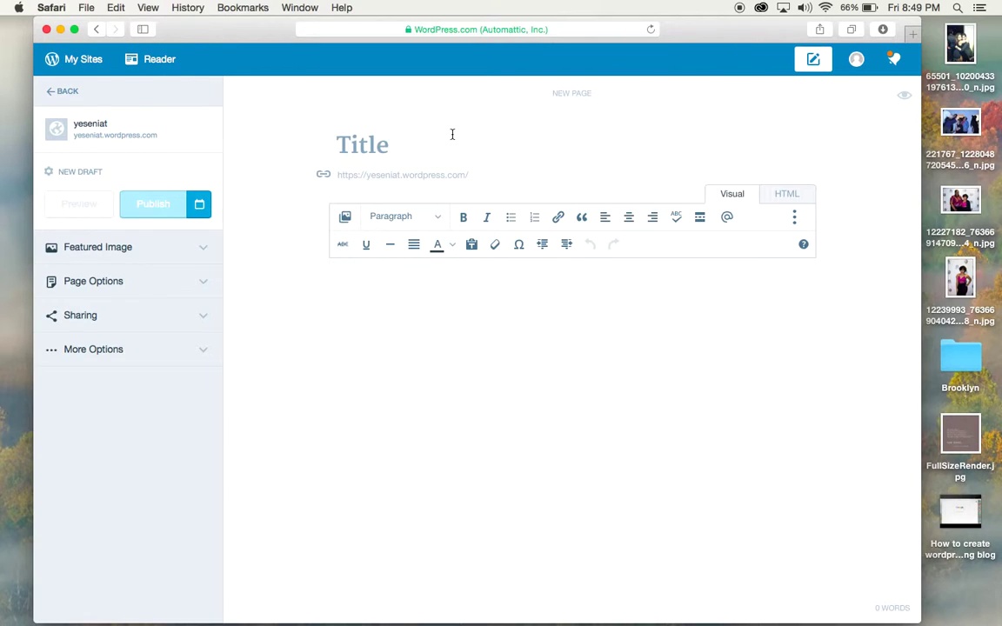
text(Photos)
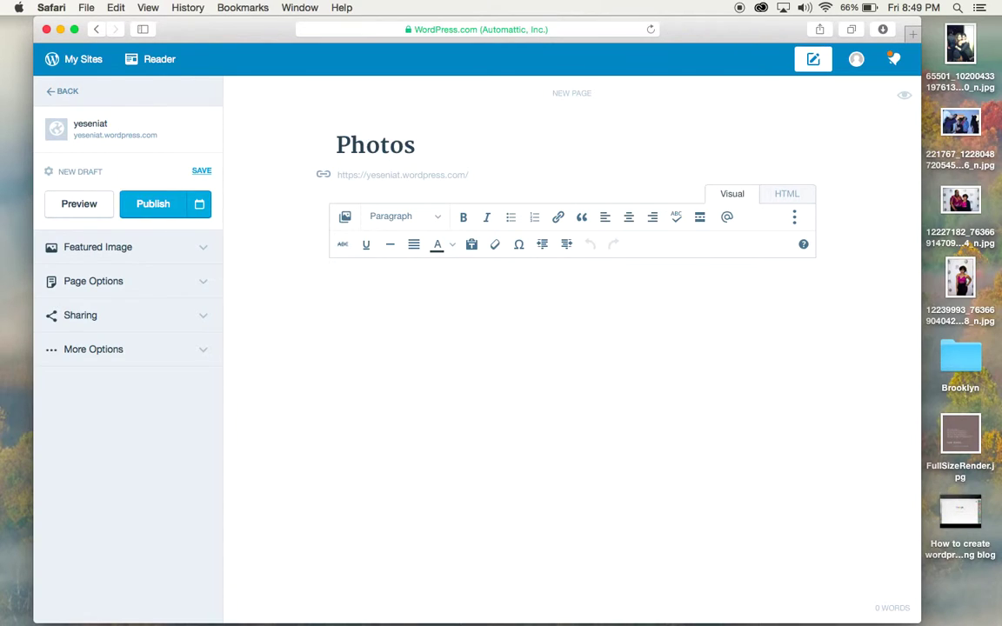
text( p)
key(BackSpace)
- Set the media library photo of the open book with orange pages as the page's featured image
click(206, 246)
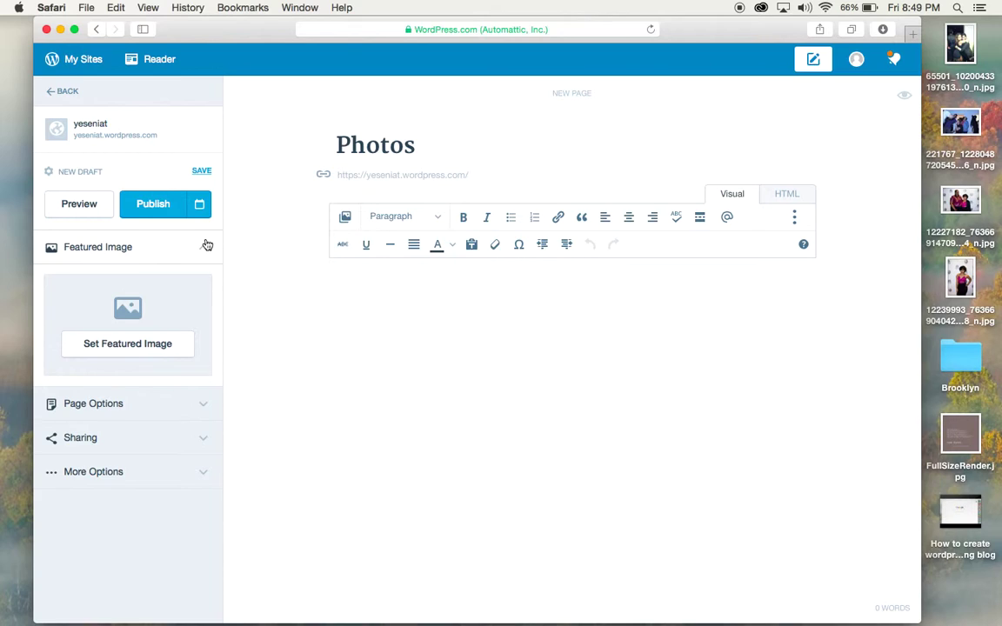
click(139, 356)
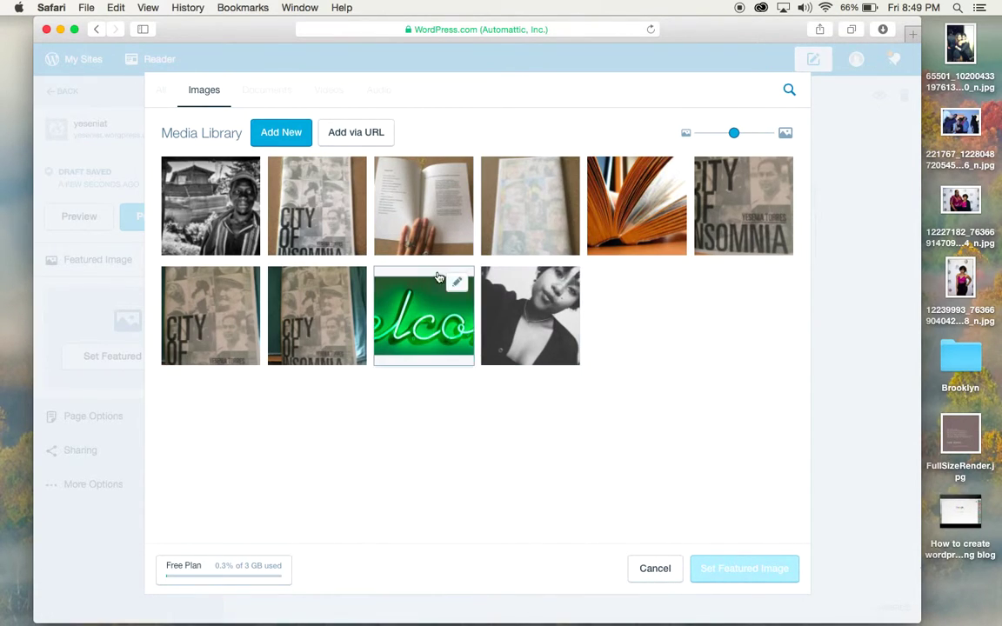
click(628, 186)
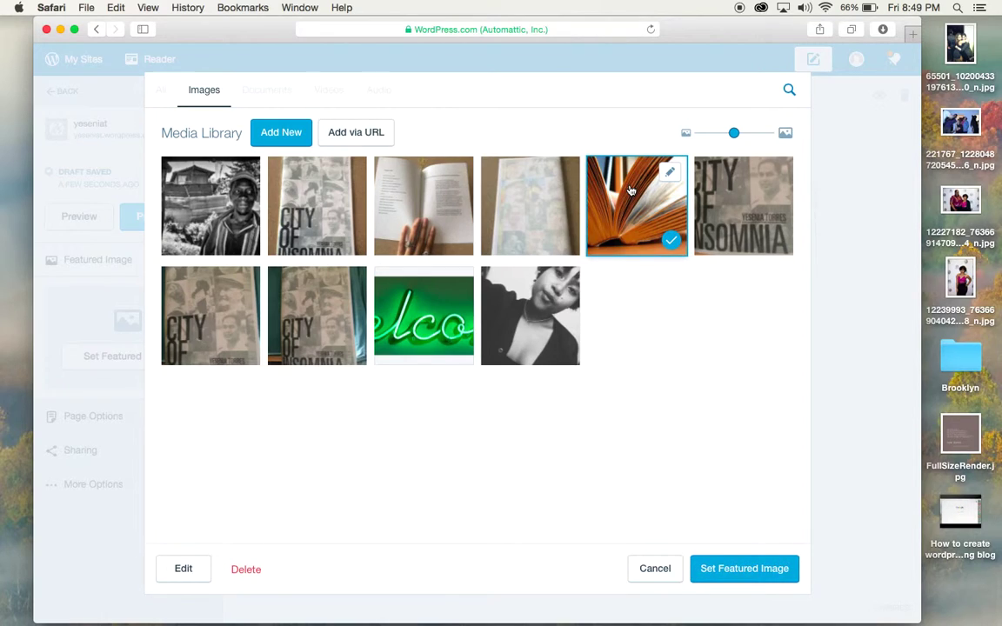
click(722, 577)
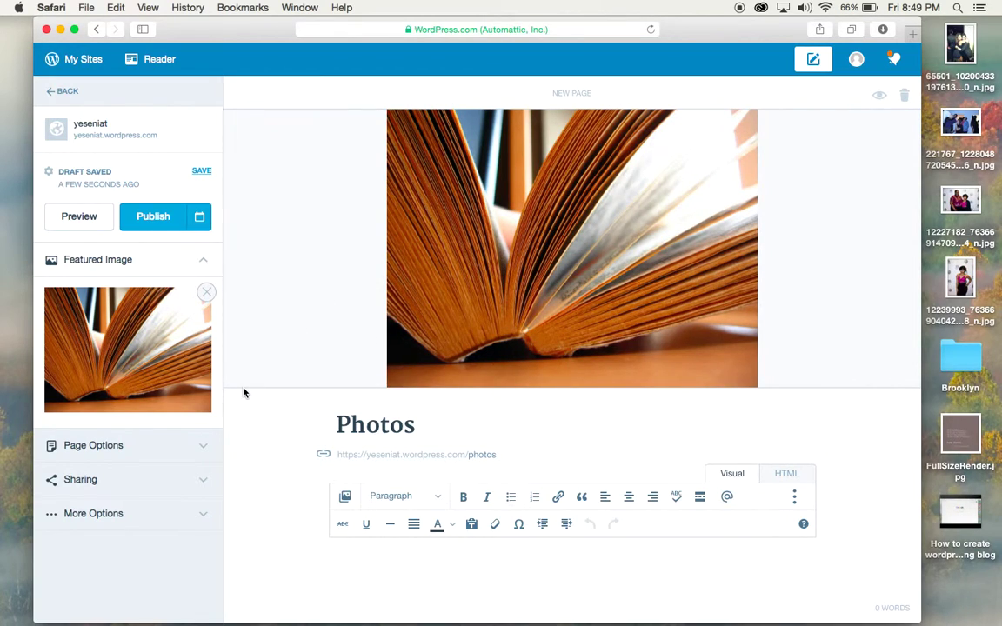
- Start a gallery in the page body from the media library's chapbook photos on brown board: front cover, open pages and back cover
scroll(243, 392, down, 5)
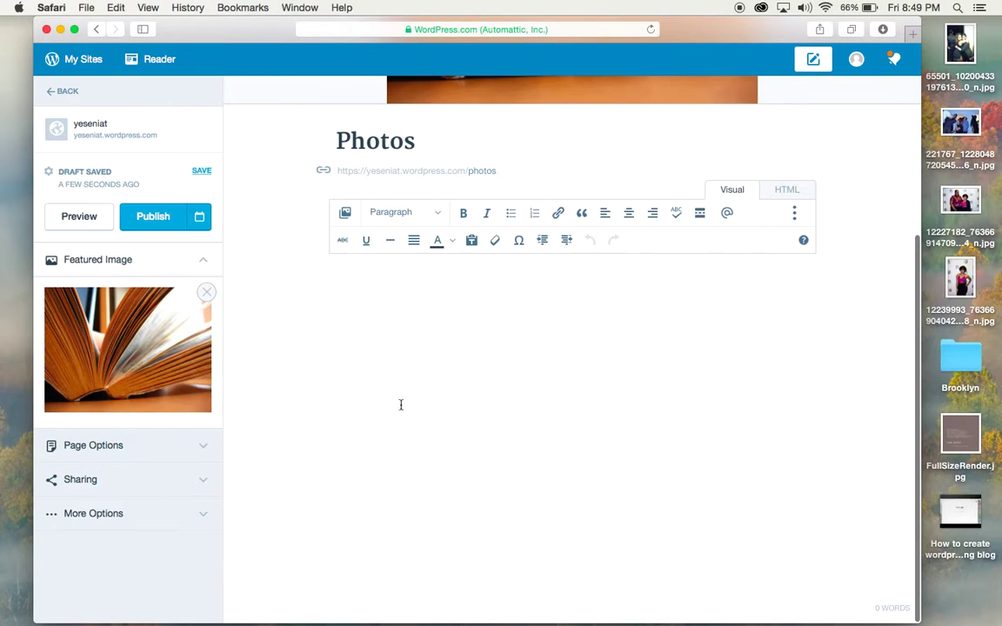
click(376, 348)
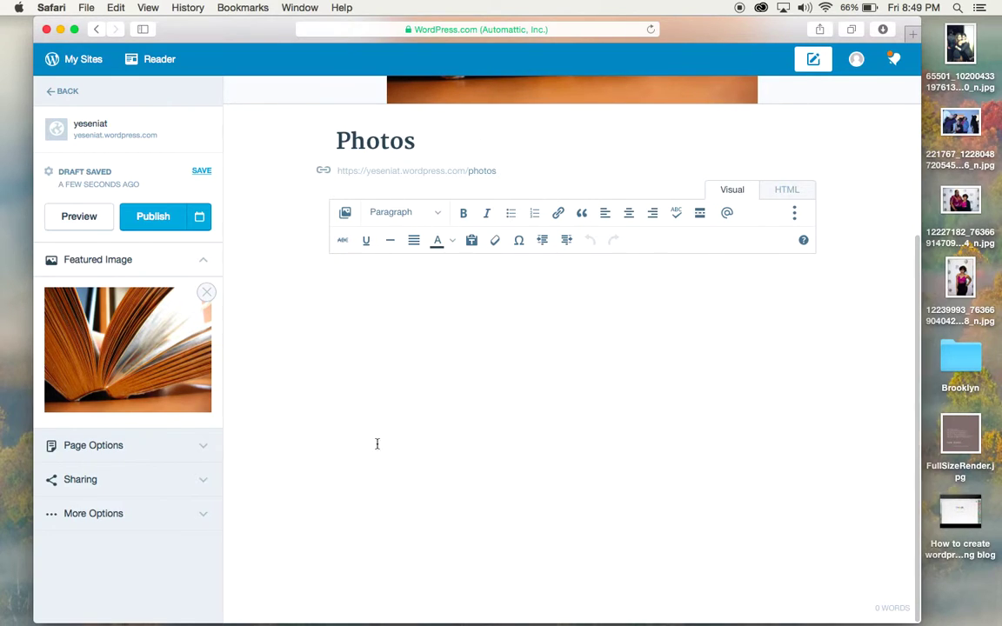
scroll(385, 374, up, 5)
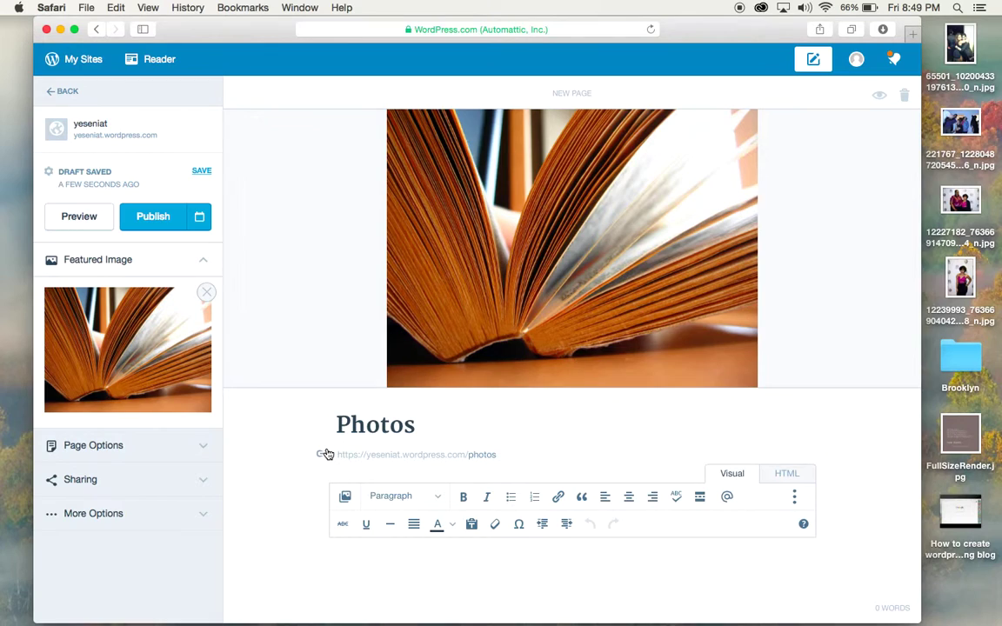
scroll(325, 453, down, 3)
scroll(327, 452, down, 2)
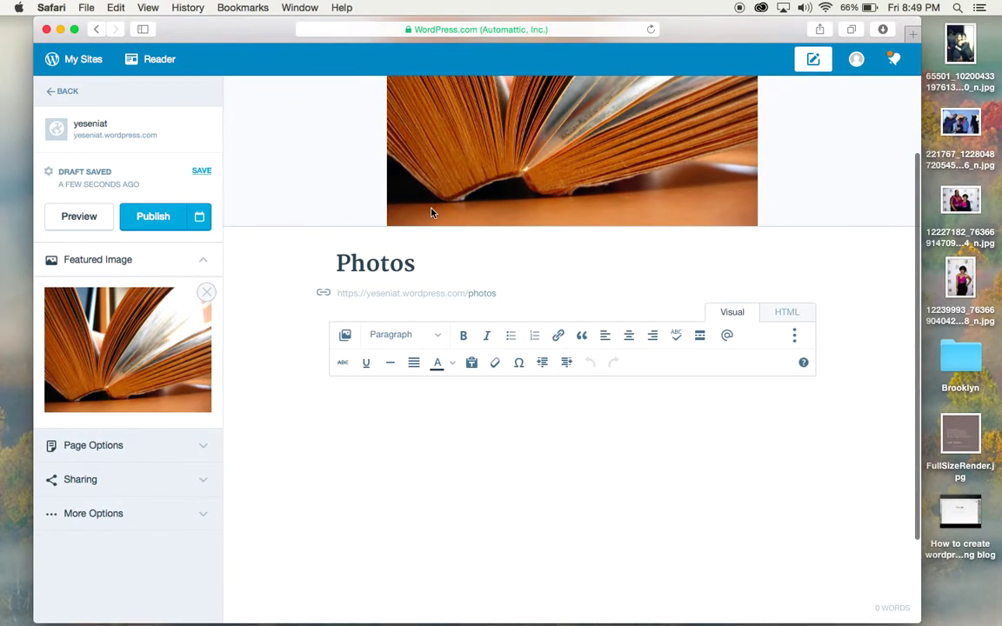
click(344, 335)
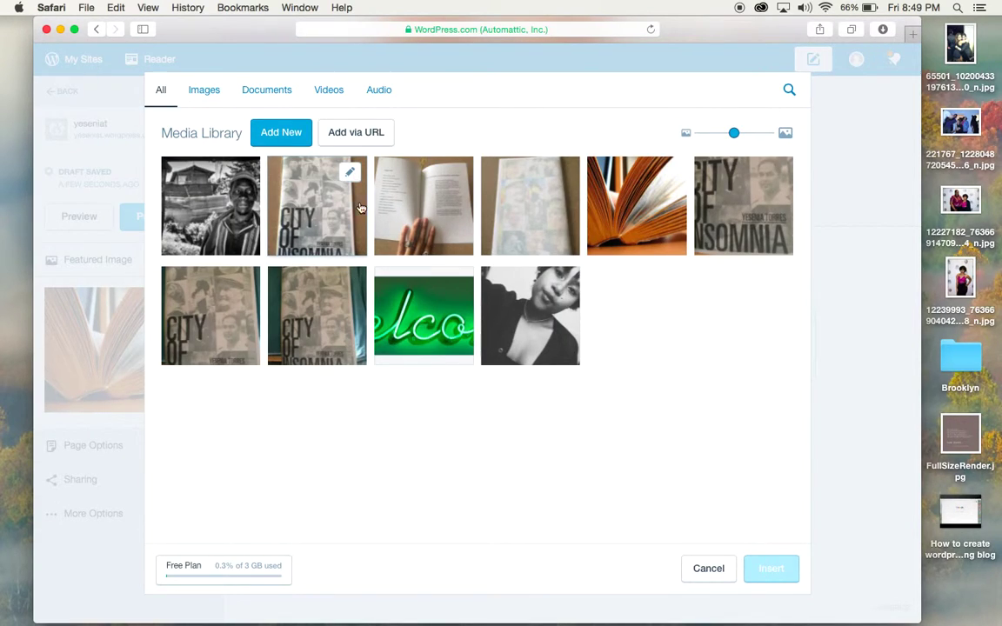
click(313, 204)
click(423, 208)
click(508, 222)
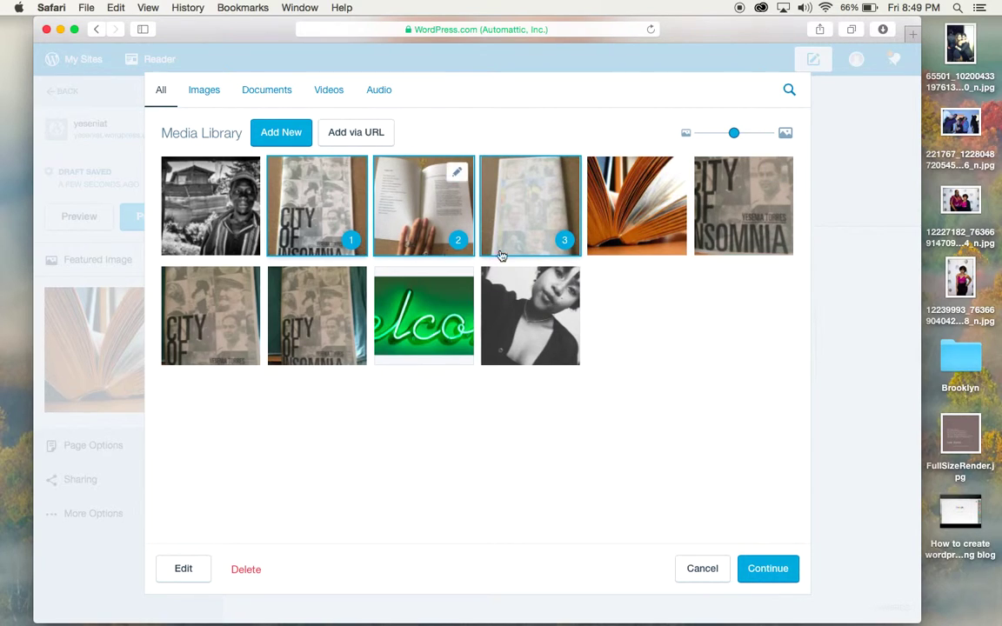
click(791, 580)
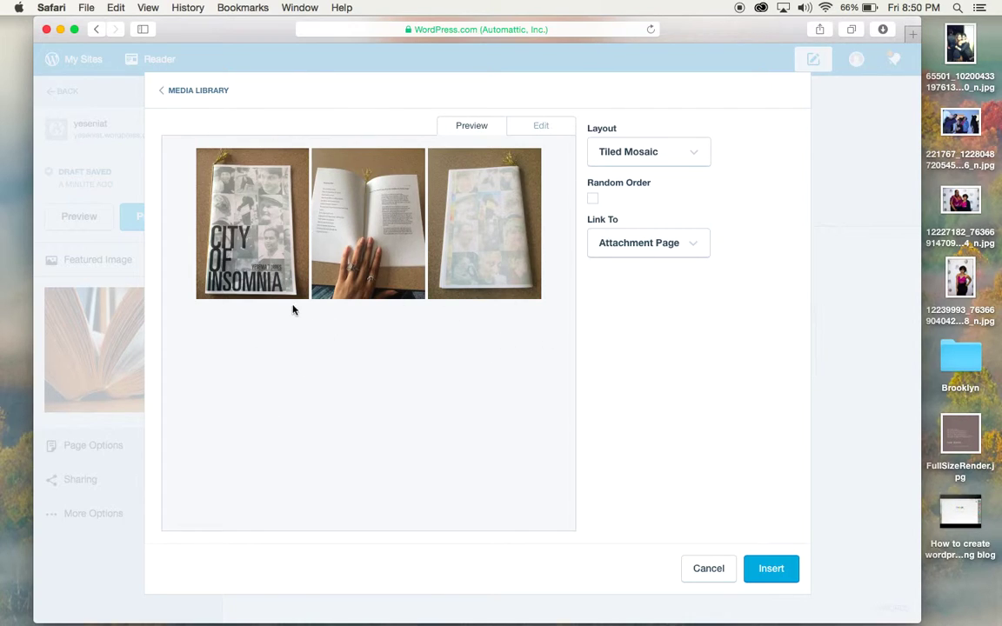
- Try the Individual Images and Thumbnail Grid layouts for the gallery and look through the preview
click(695, 162)
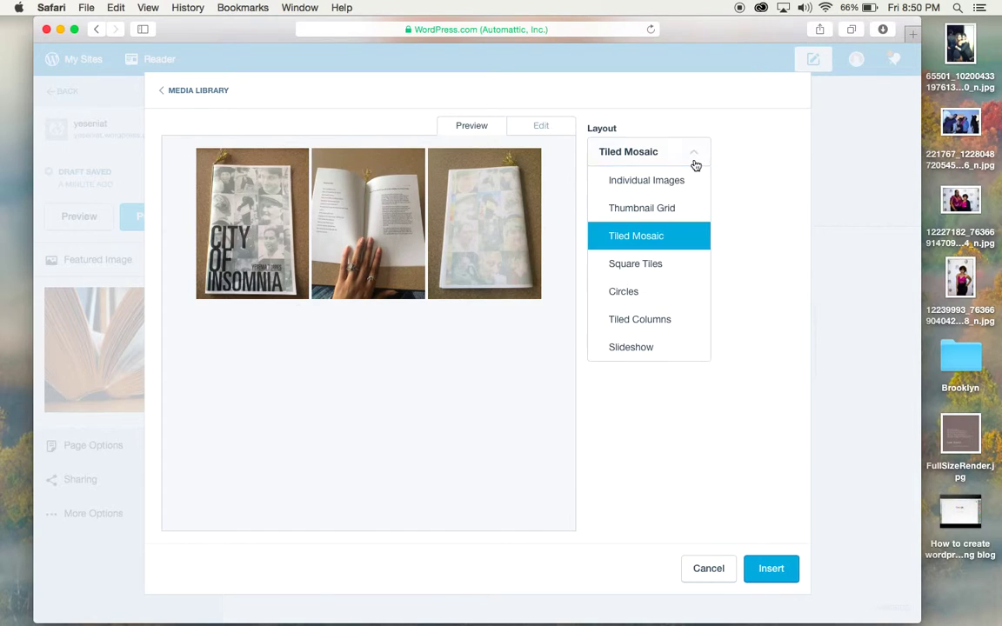
click(674, 184)
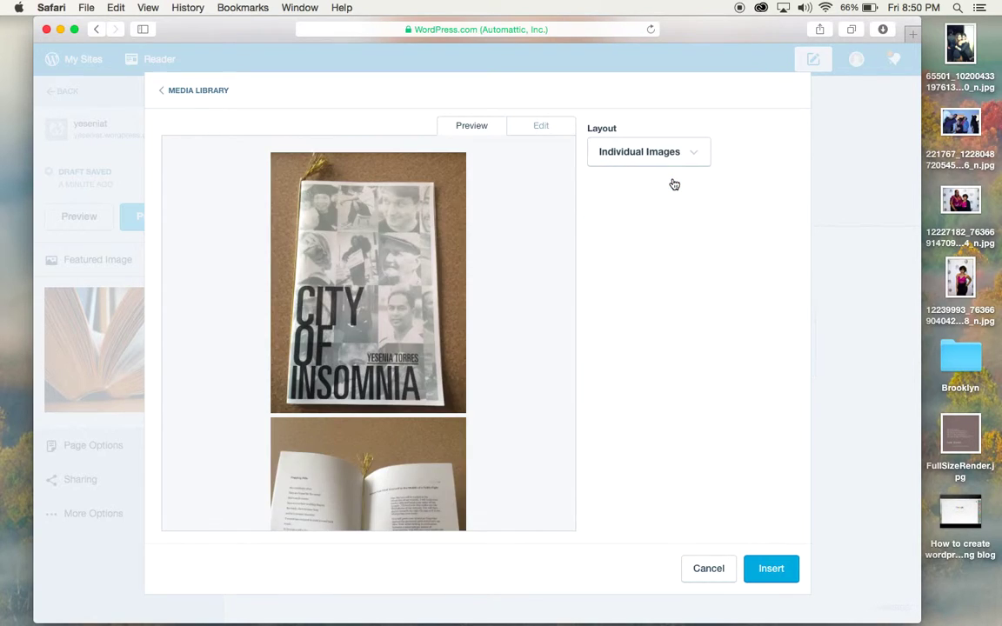
scroll(550, 315, down, 5)
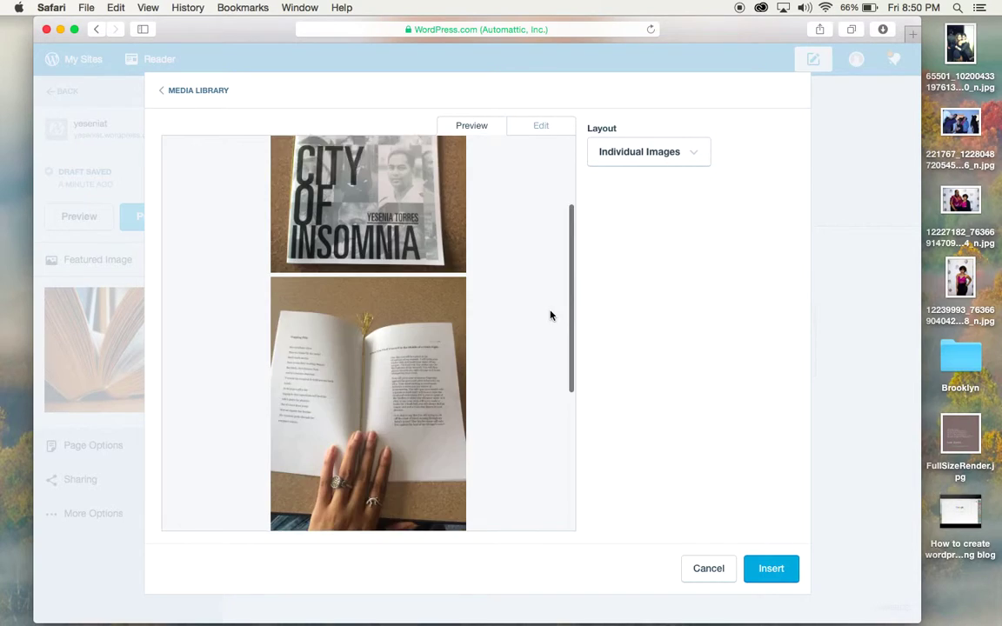
scroll(550, 315, up, 5)
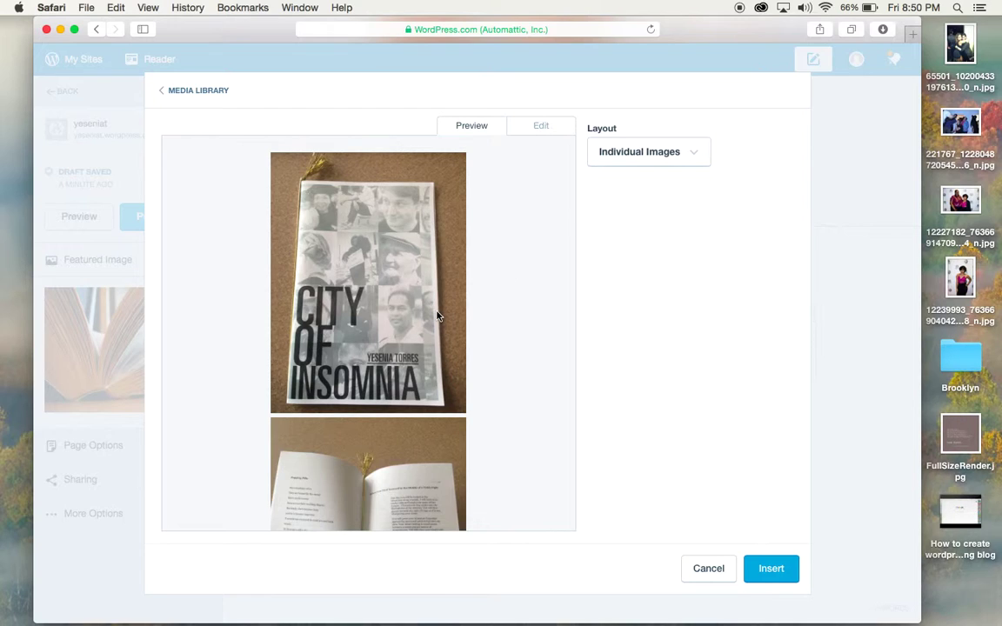
scroll(542, 408, down, 5)
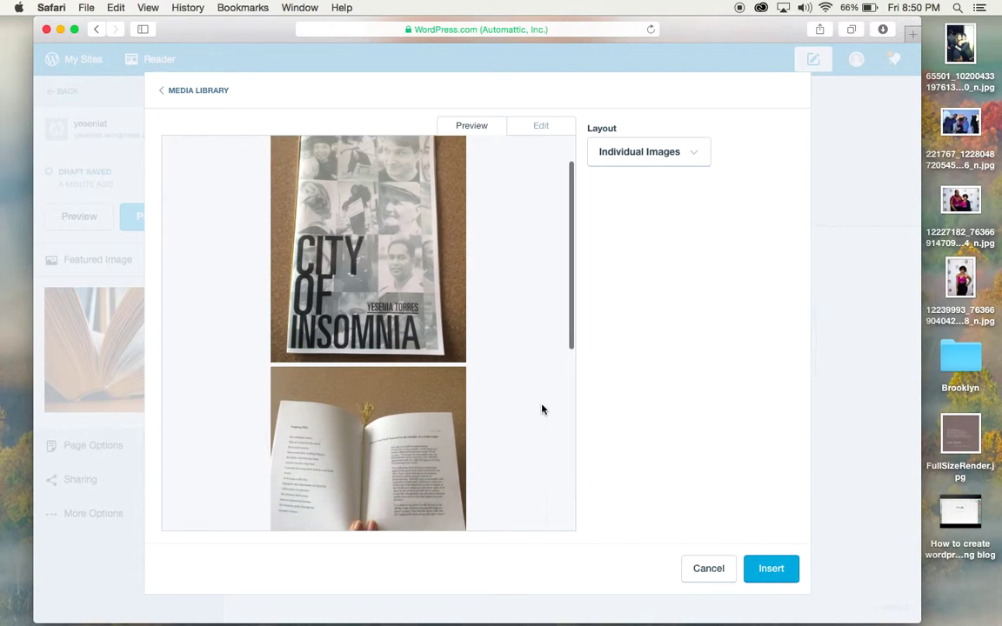
scroll(541, 408, down, 2)
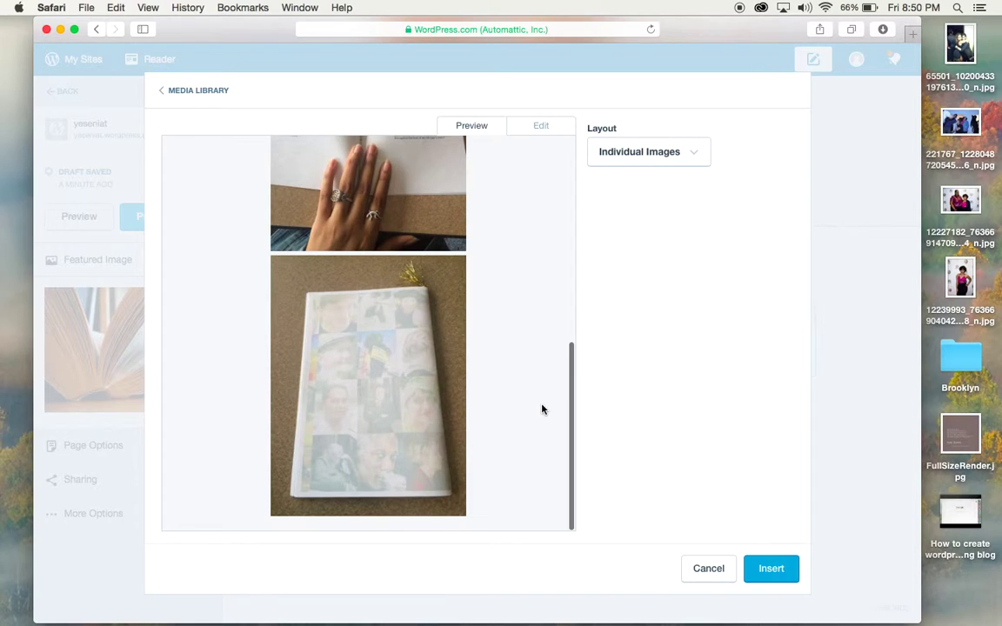
scroll(542, 409, up, 5)
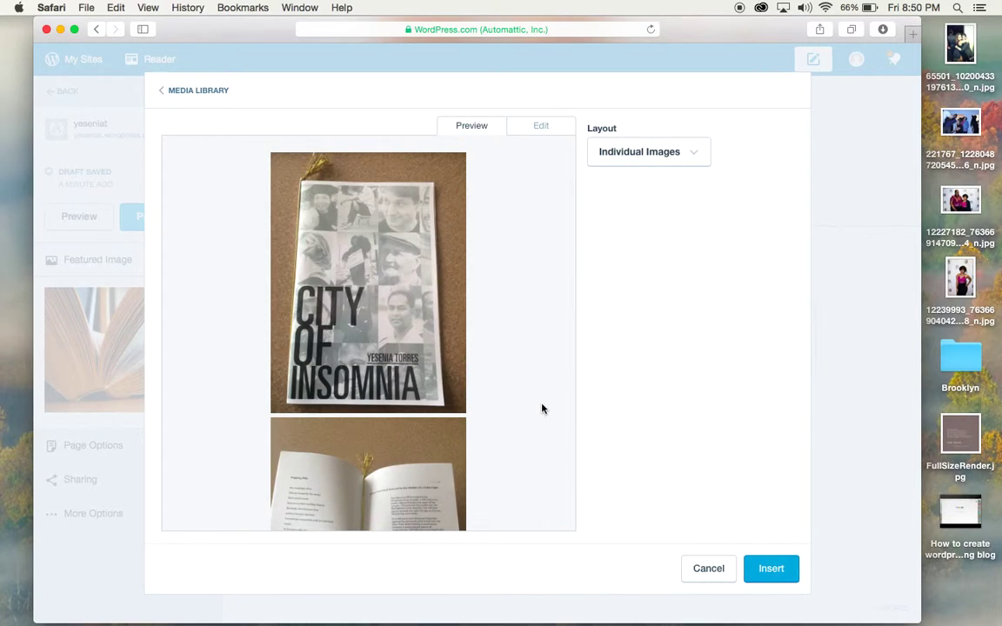
click(642, 160)
click(664, 209)
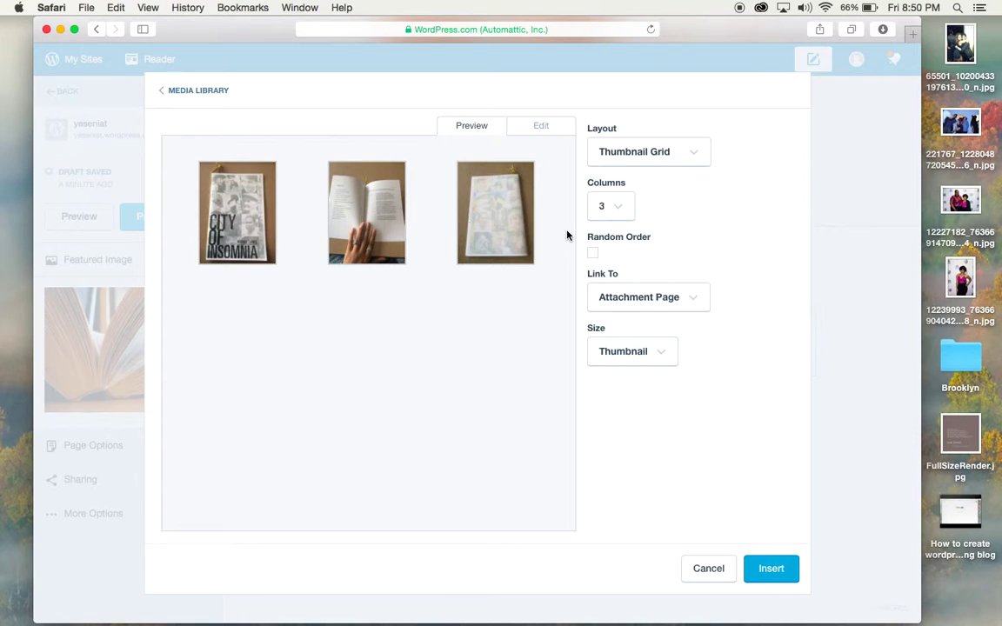
- Set the gallery layout to Tiled Mosaic and insert the gallery into the page
click(698, 161)
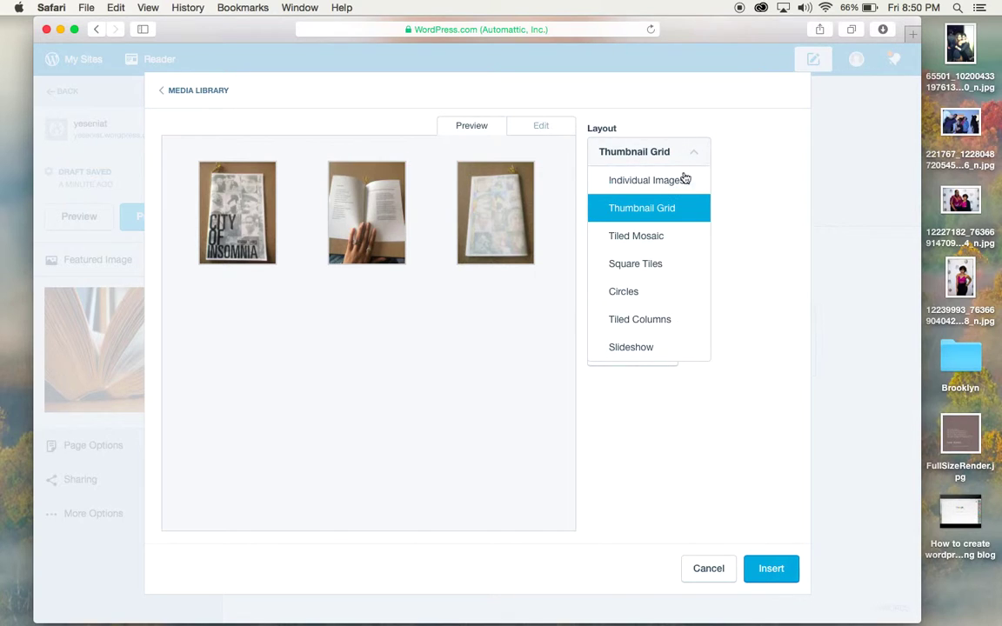
click(640, 239)
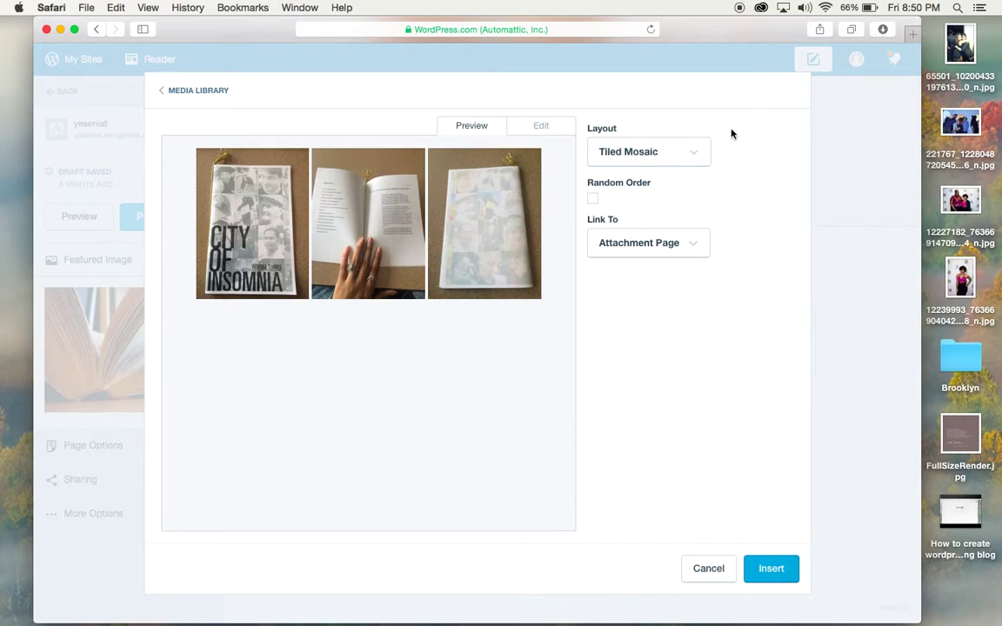
click(692, 162)
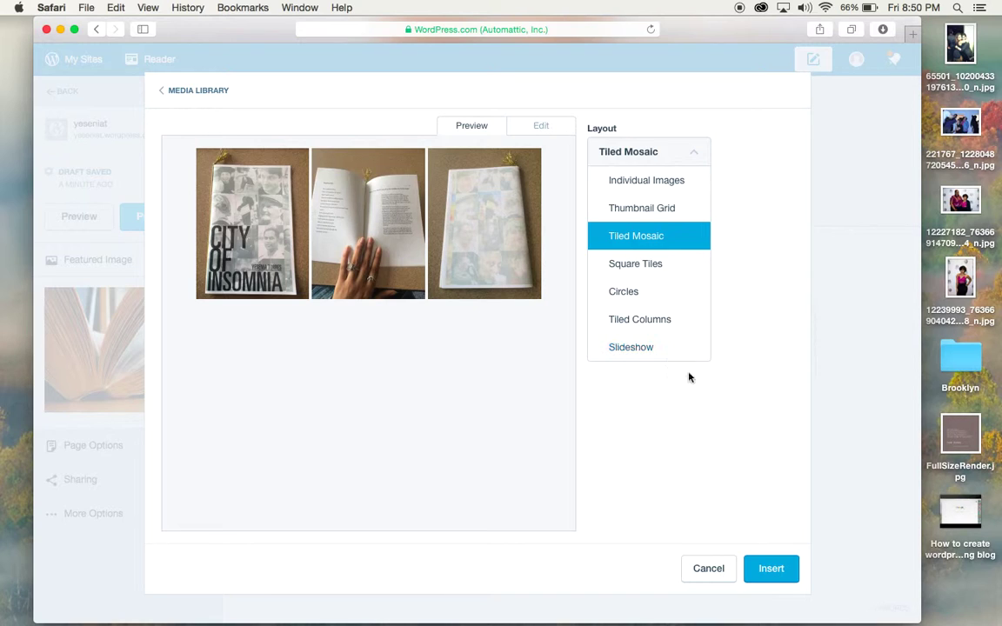
click(707, 424)
click(760, 578)
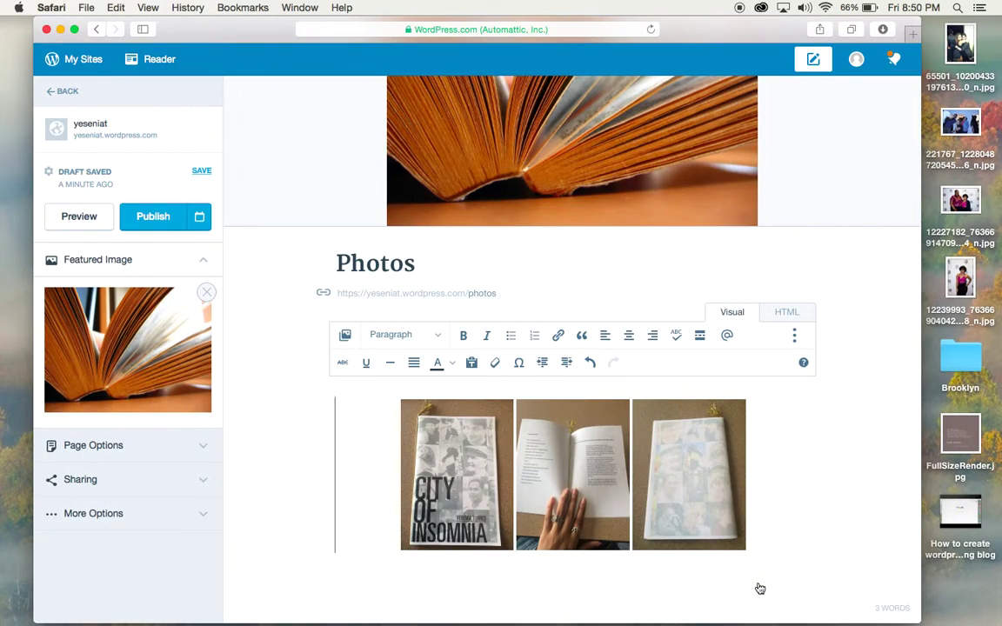
- Insert two blank lines above the gallery in the page body
scroll(760, 589, down, 3)
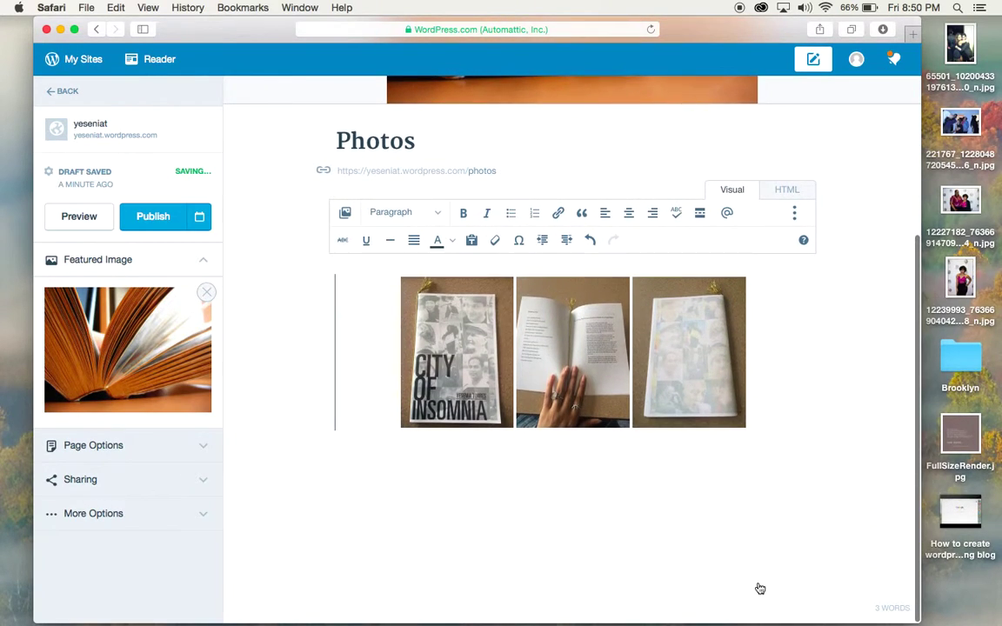
key(Return)
key(Up)
key(Return)
key(Up)
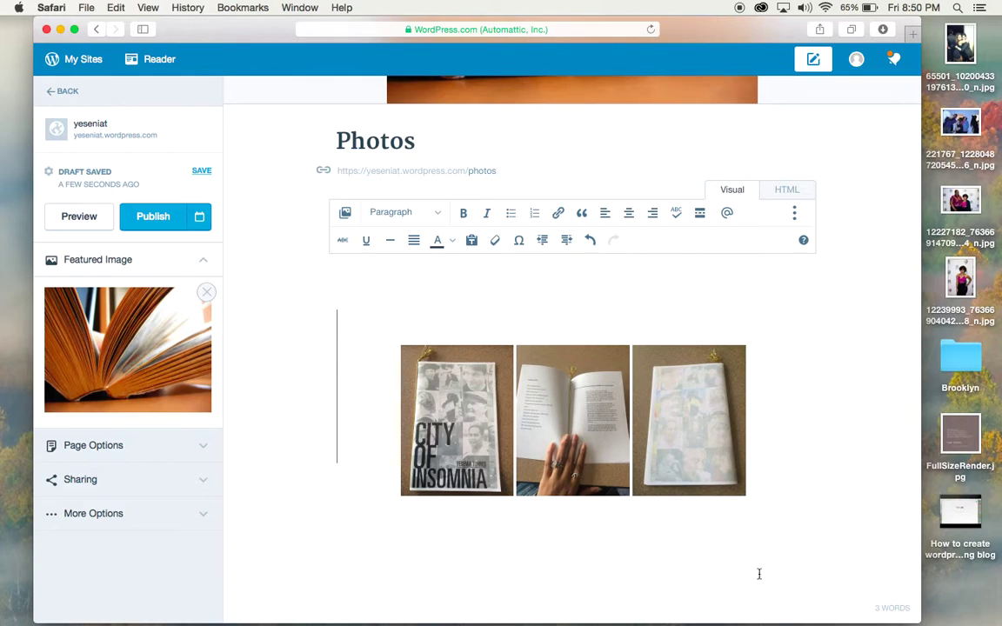
- Add the Heading 1 text "City of Insomnia: My first chapbook" above the gallery, with an extra blank line beneath it
click(438, 217)
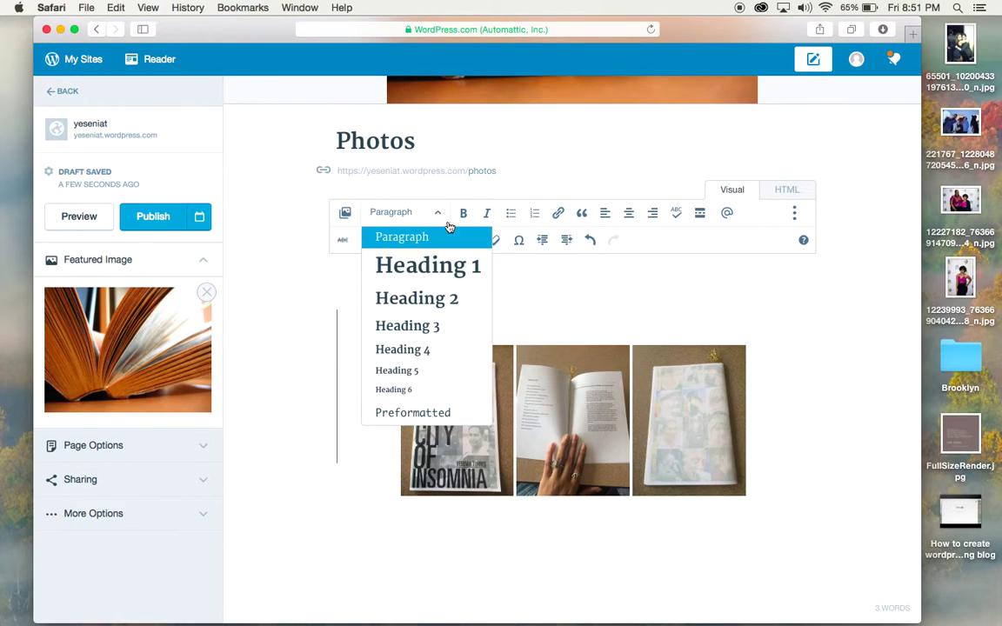
click(416, 278)
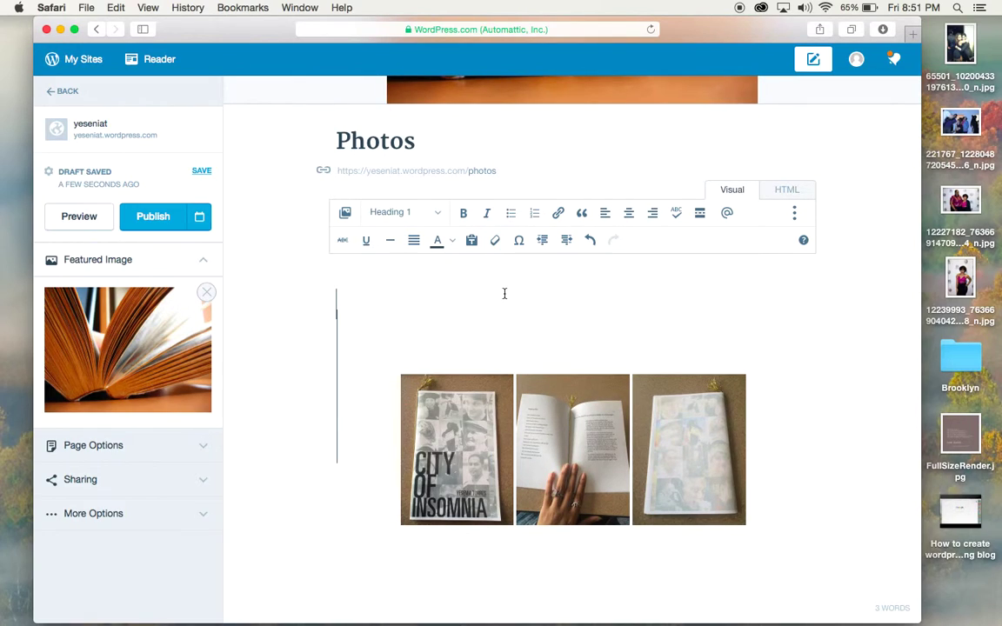
key(Return)
key(Up)
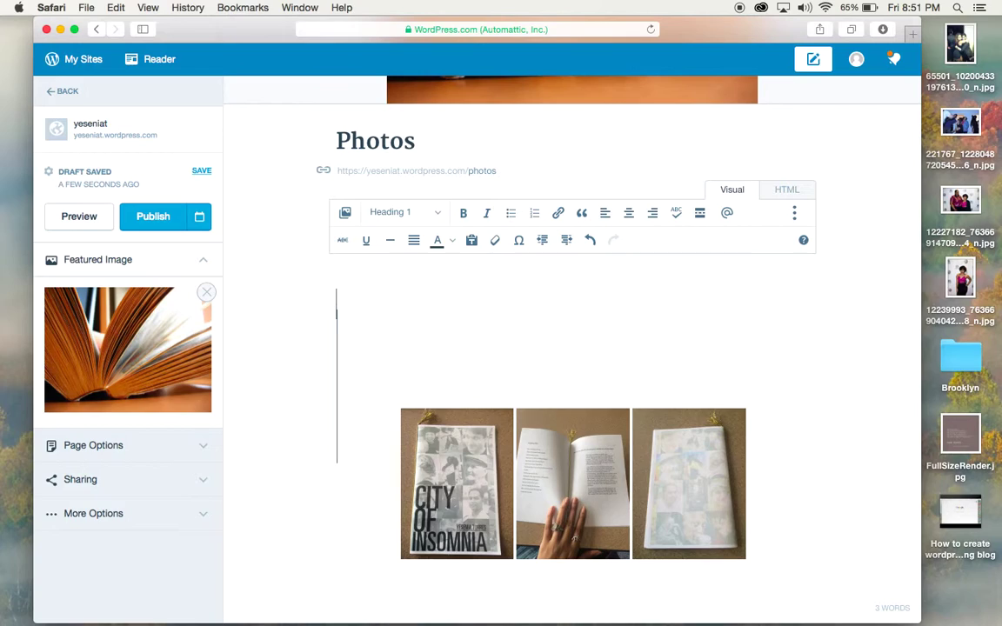
text(City )
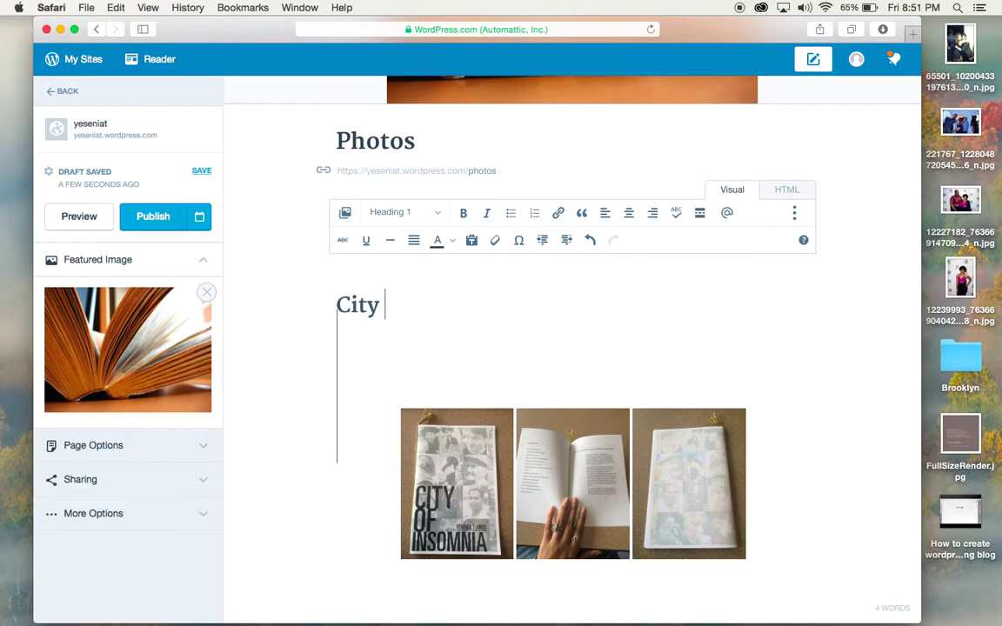
text(of In)
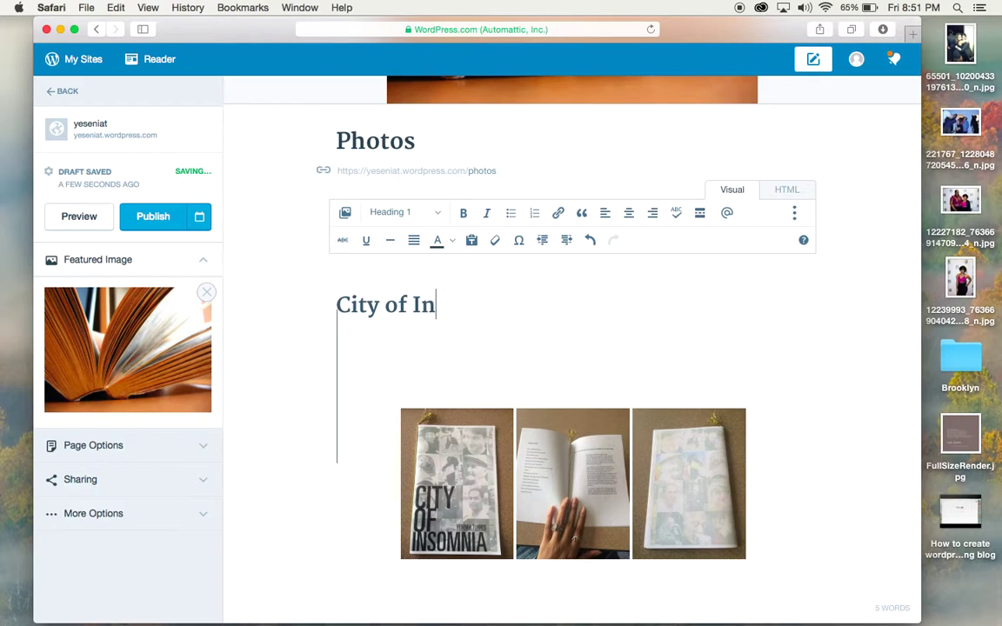
text(somnia: My first)
text(c)
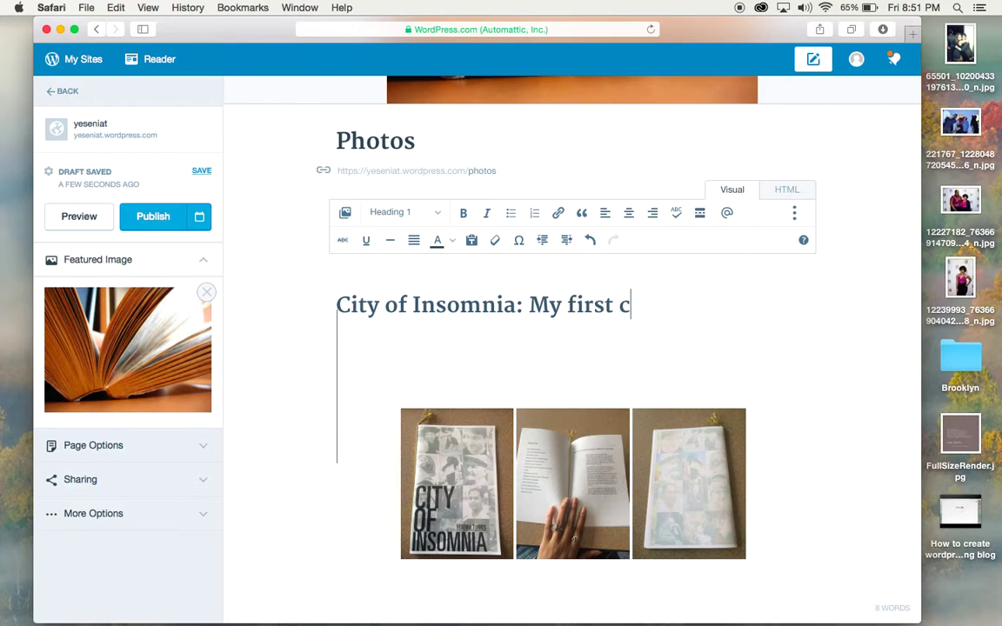
text(hapbook )
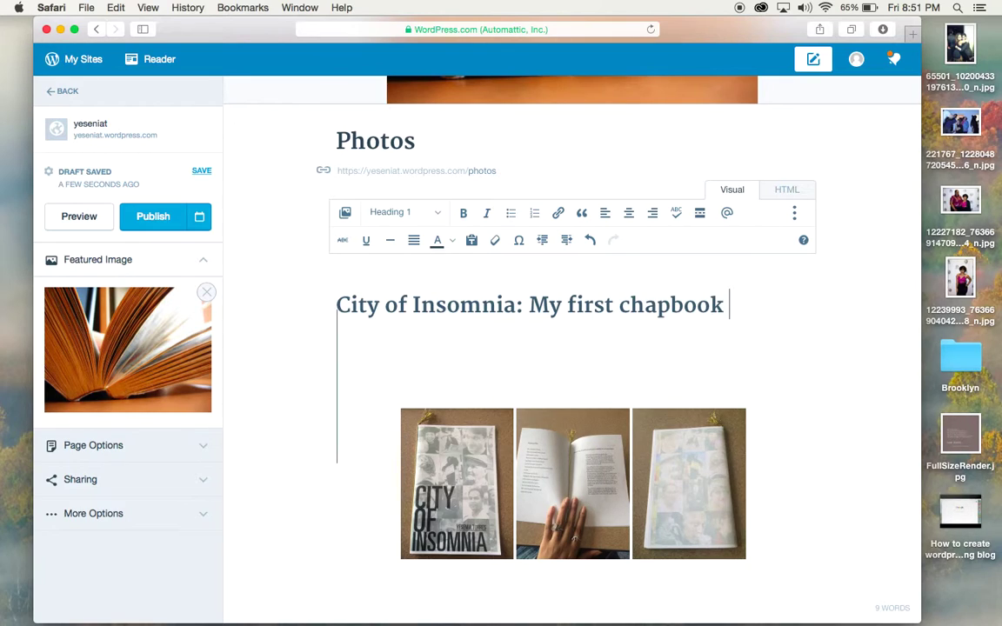
- Complete the heading above the gallery with the word "photos!" and centre the whole heading
text(photos!)
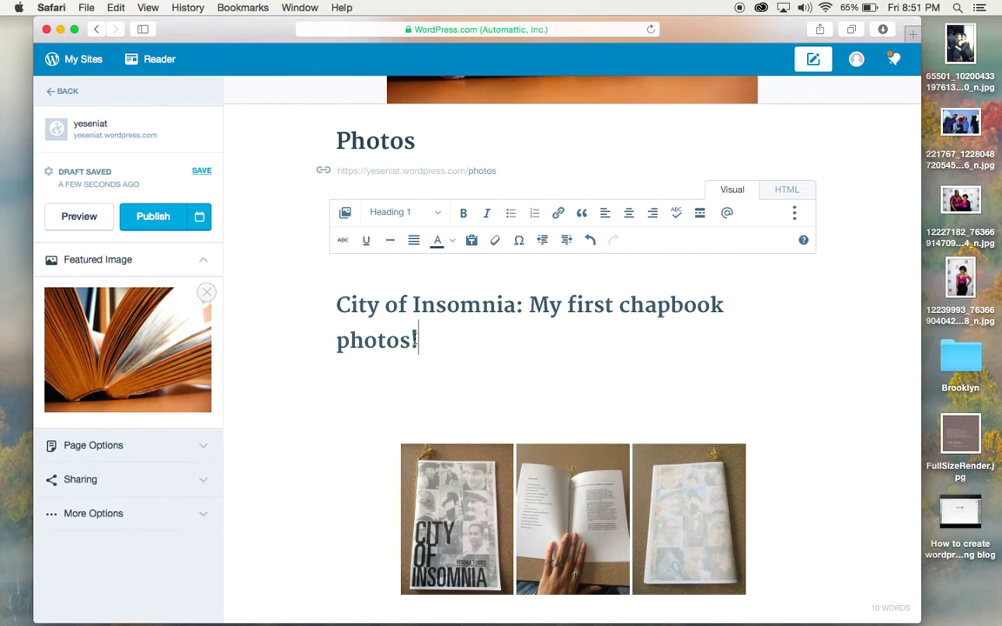
drag(420, 341, 331, 284)
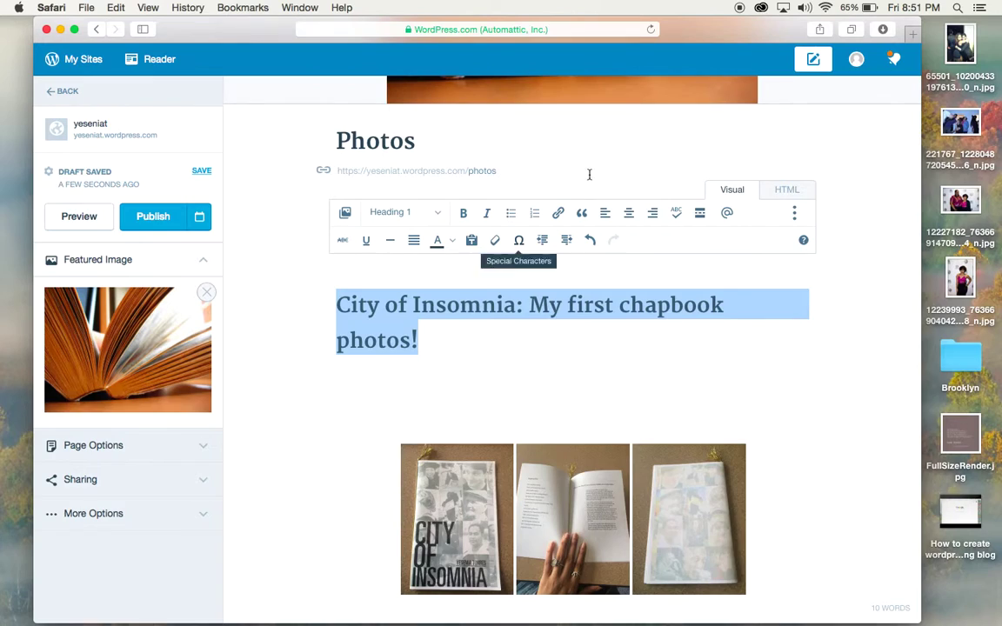
click(630, 217)
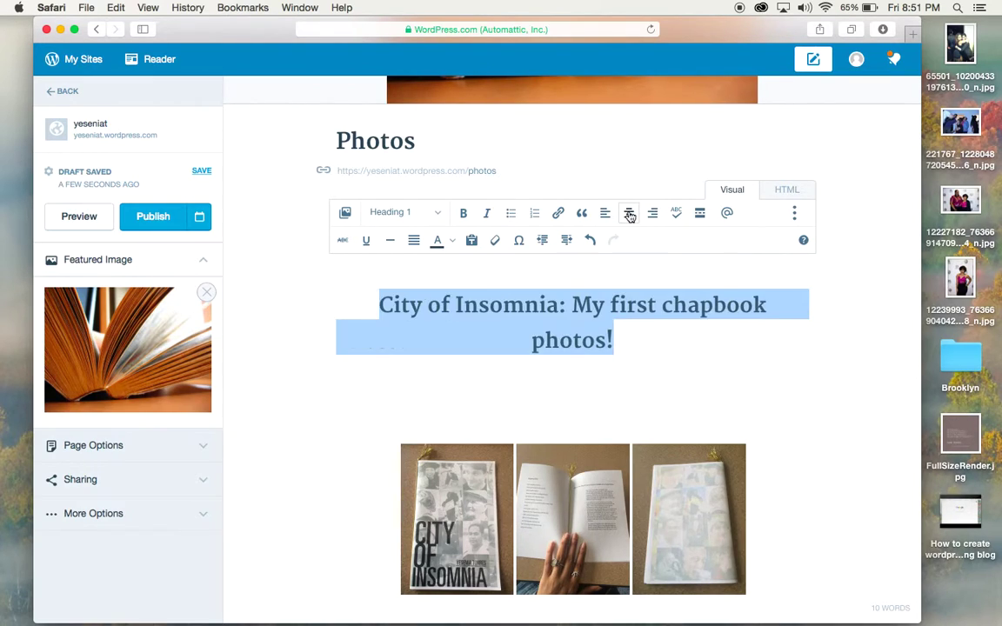
click(677, 317)
scroll(706, 374, down, 1)
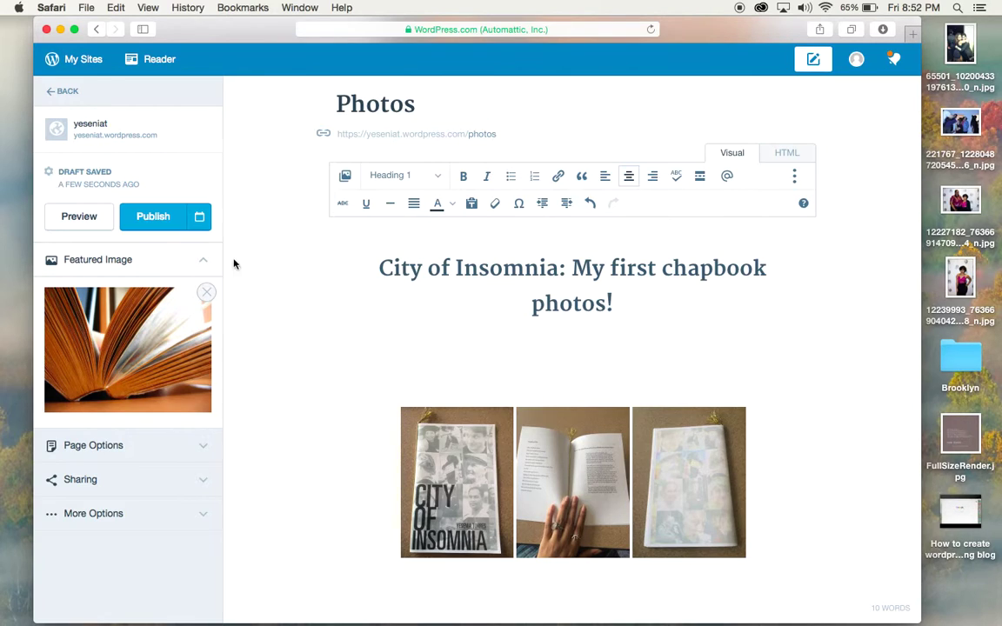
- Preview the Photos page and compare its desktop and tablet layouts
click(79, 216)
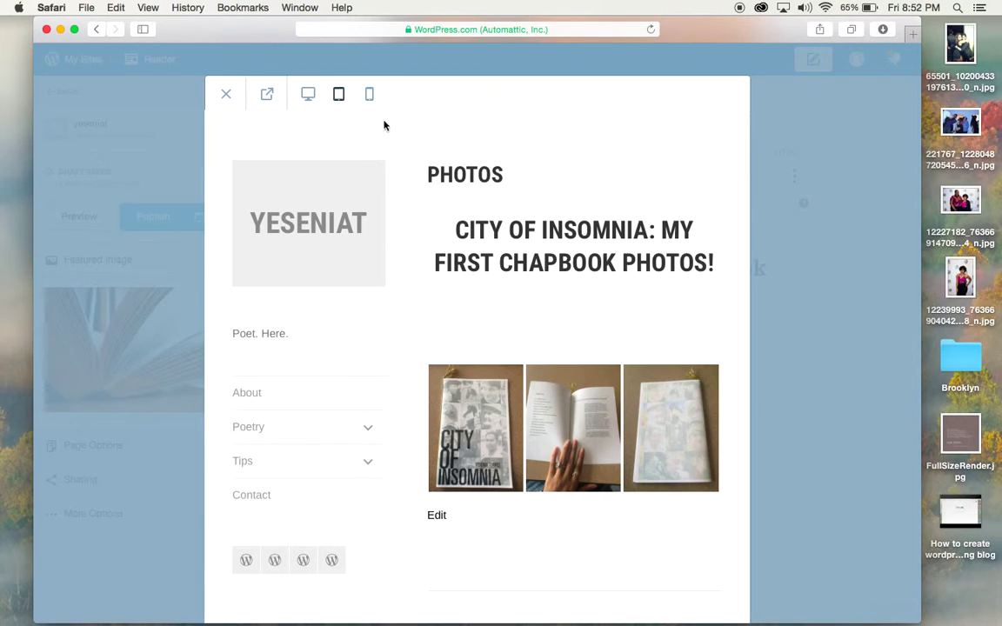
click(309, 95)
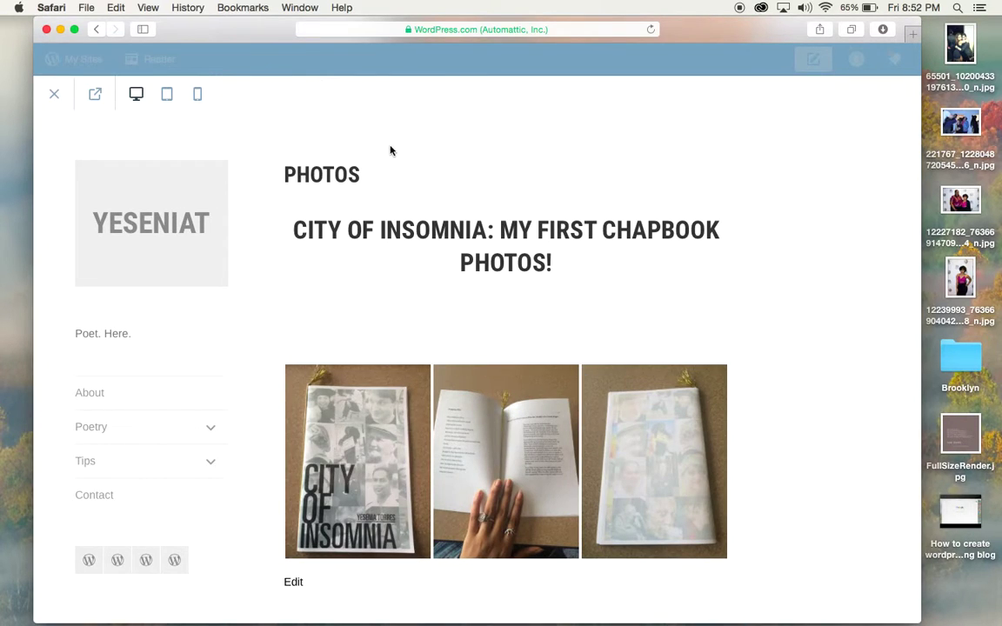
click(166, 93)
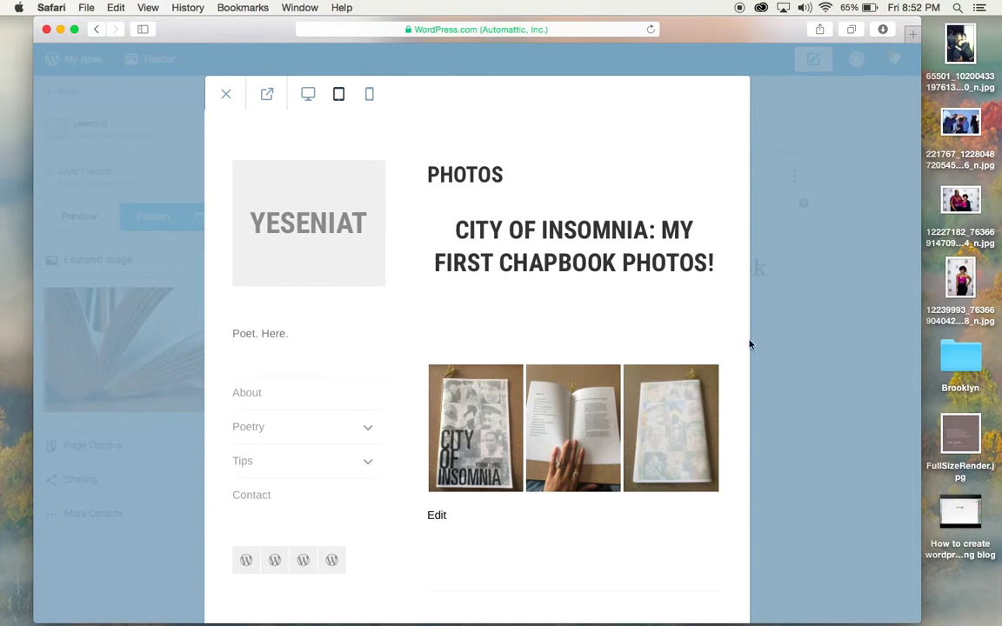
click(308, 94)
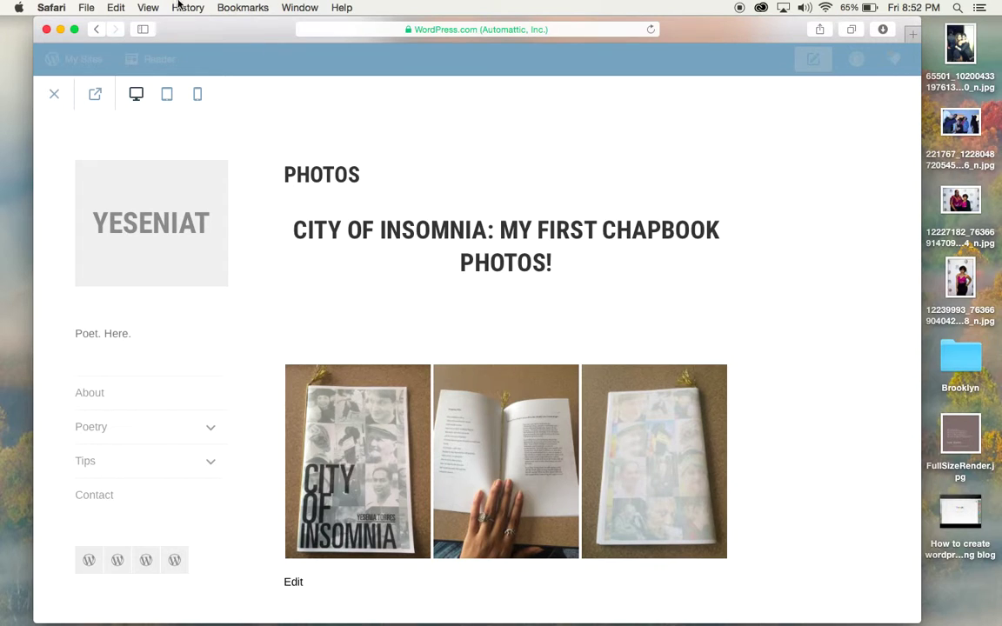
- Examine the Photos page in the phone-size preview from header to footer, and close the preview
click(197, 93)
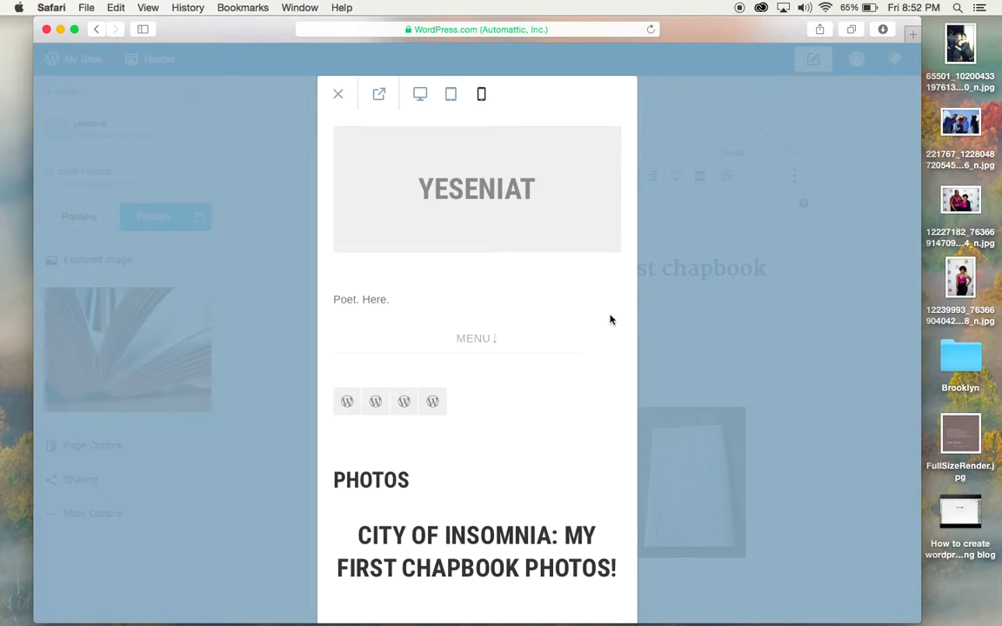
scroll(559, 328, down, 10)
scroll(560, 303, down, 3)
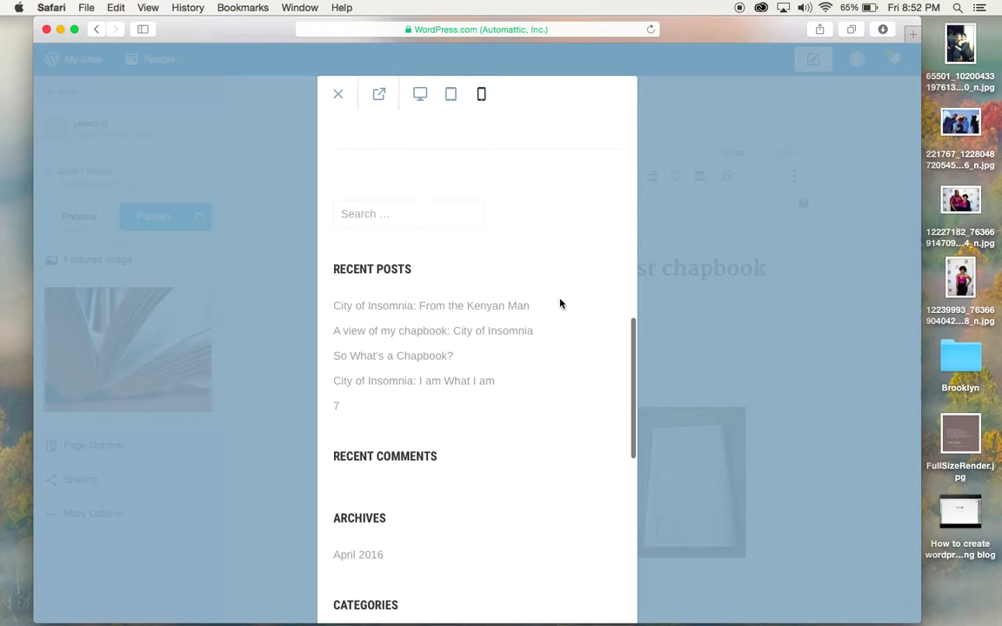
key(super+shift+backslash)
click(396, 239)
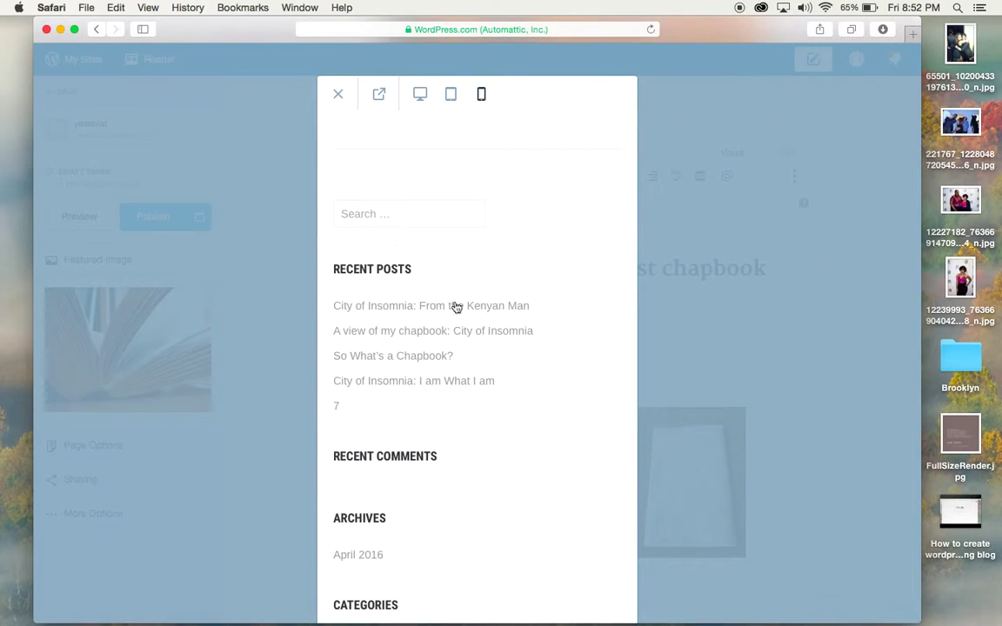
scroll(458, 320, up, 10)
scroll(458, 320, down, 8)
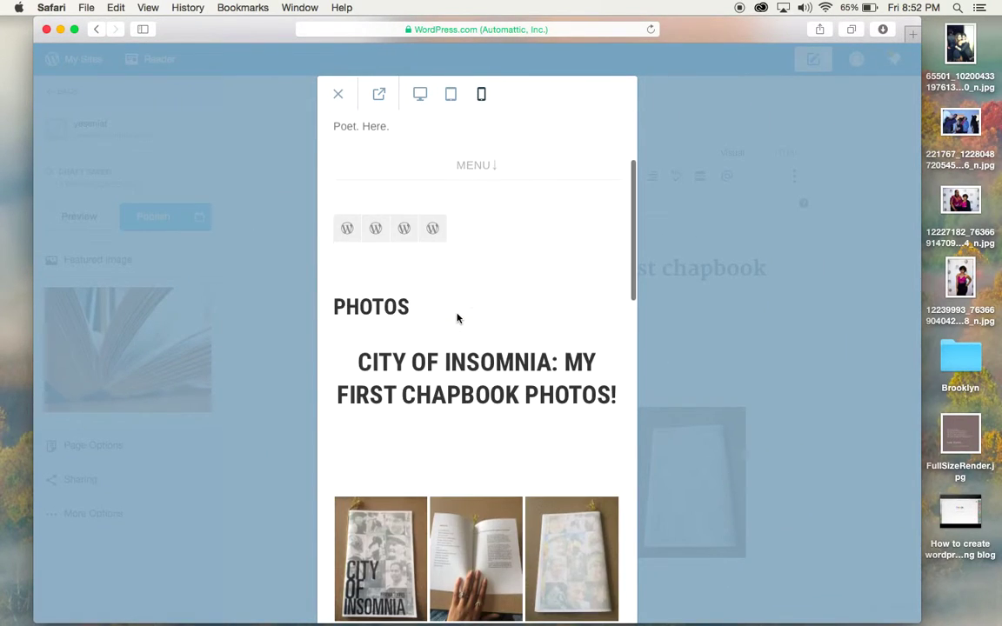
scroll(463, 260, up, 5)
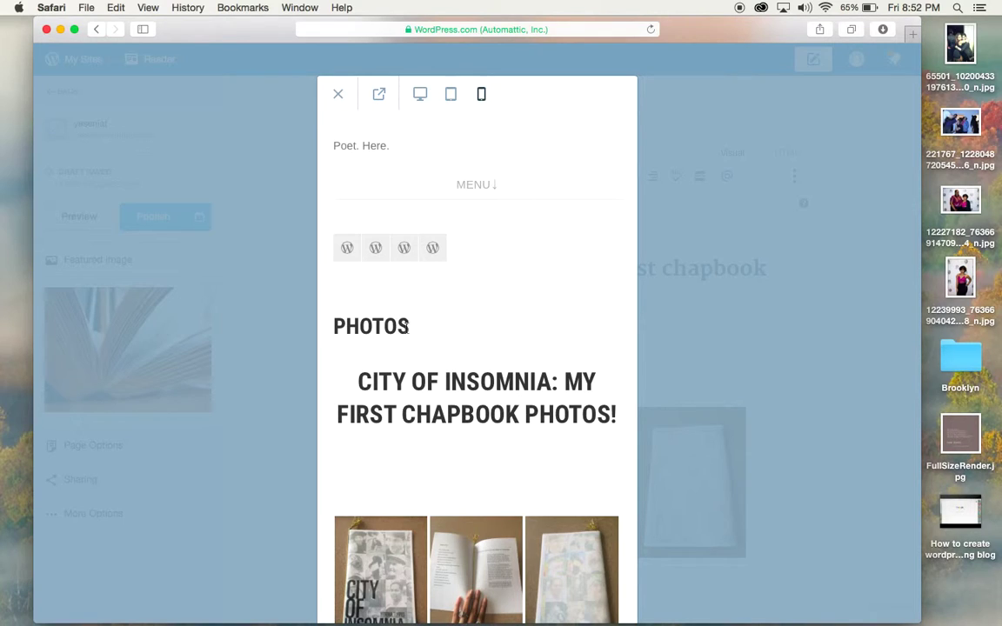
scroll(480, 333, up, 4)
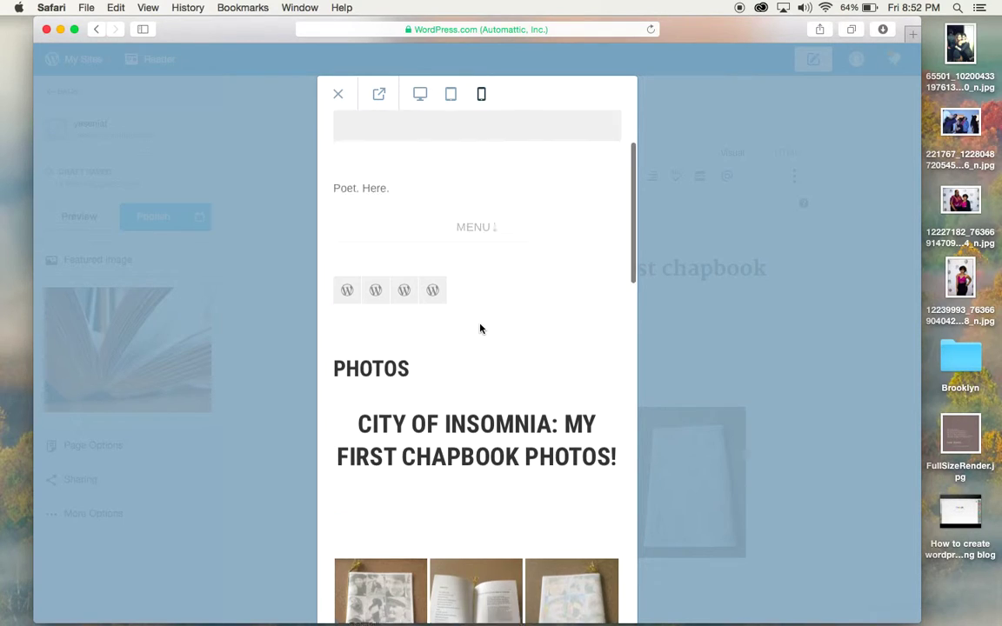
click(338, 93)
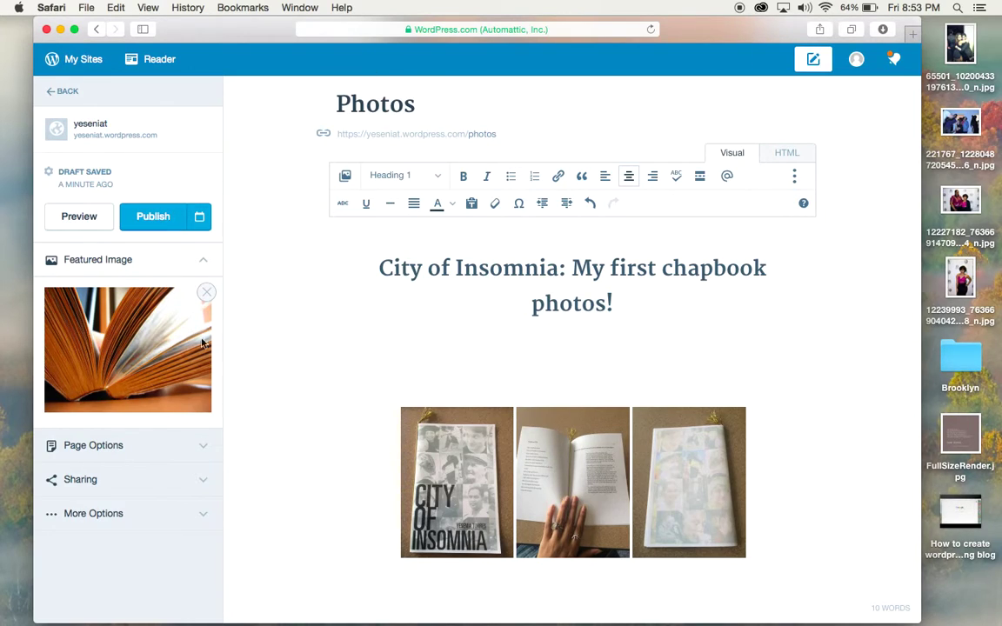
- Publish the Photos page and look through it on the live site
click(173, 222)
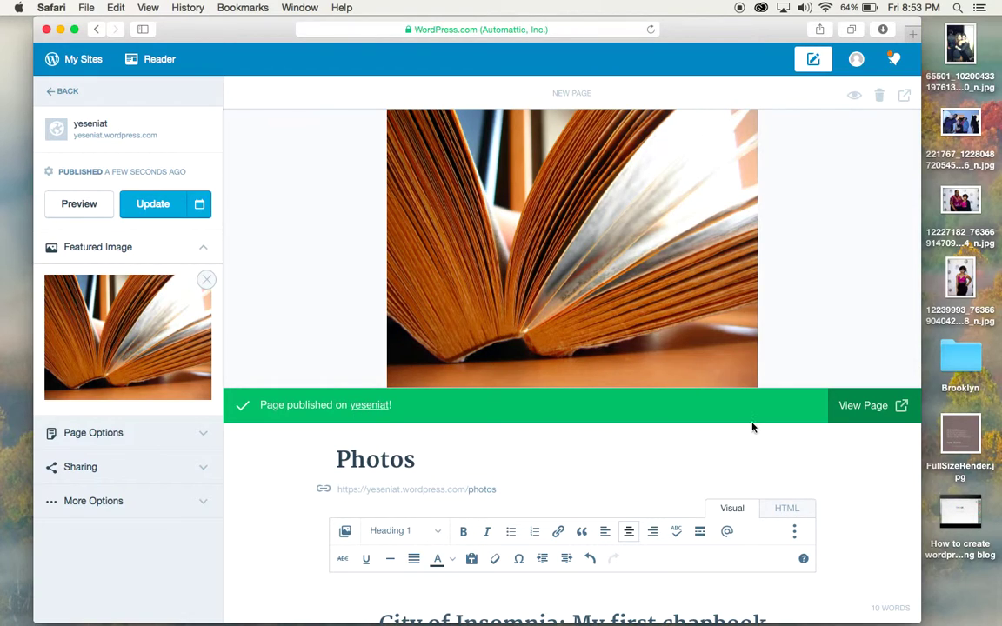
click(853, 421)
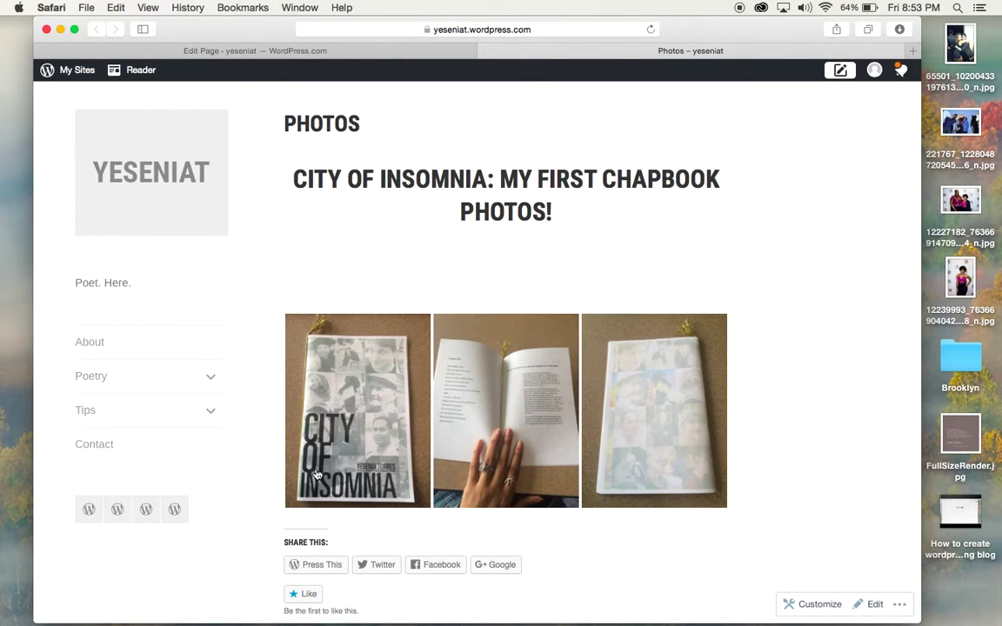
scroll(465, 256, down, 2)
scroll(466, 254, down, 10)
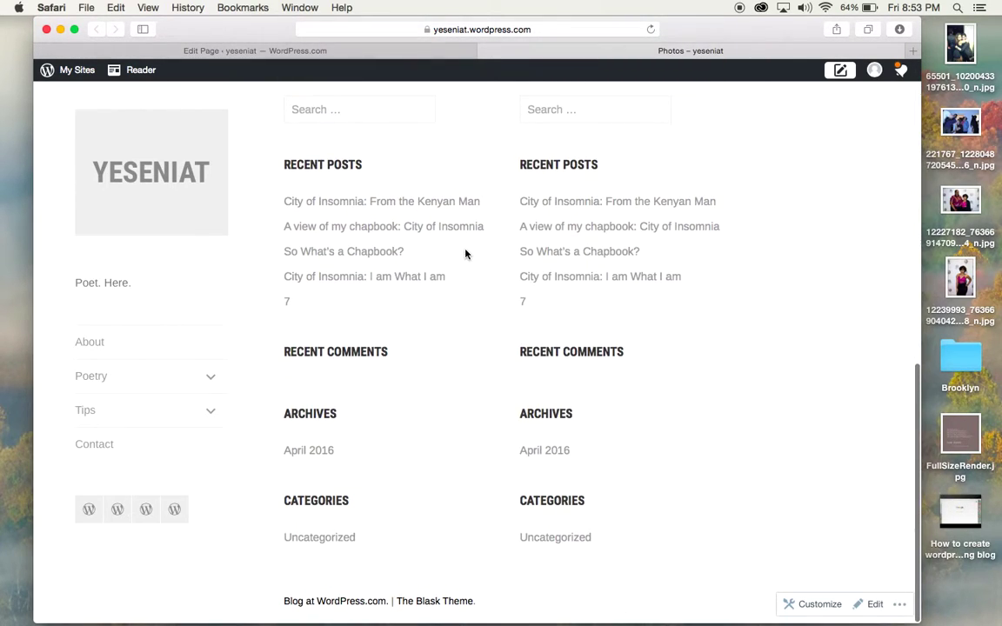
scroll(465, 253, up, 12)
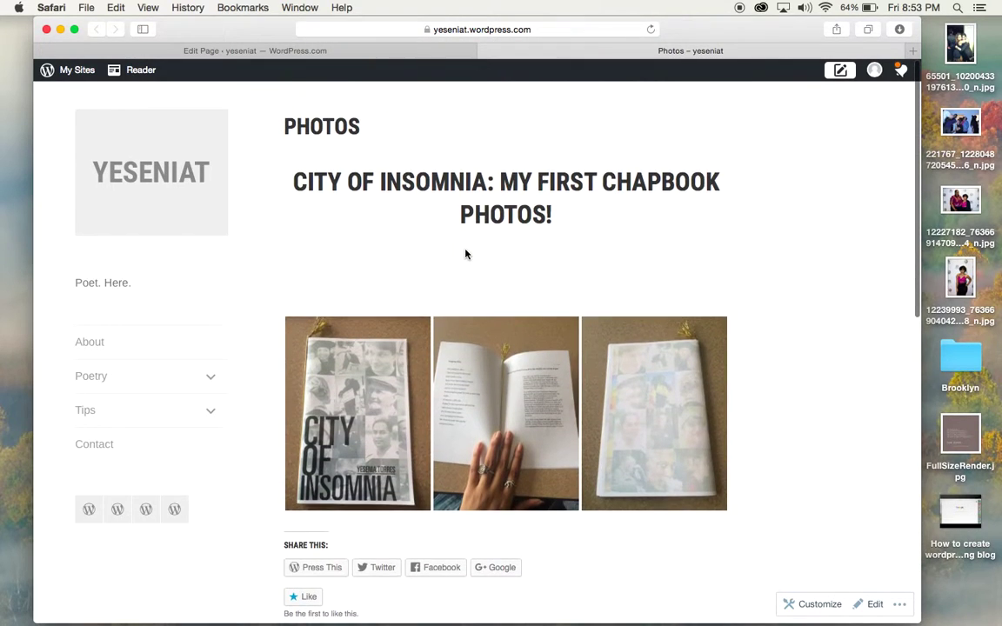
- Leave the page editor for the site's list of blog posts and look through the published posts
click(334, 55)
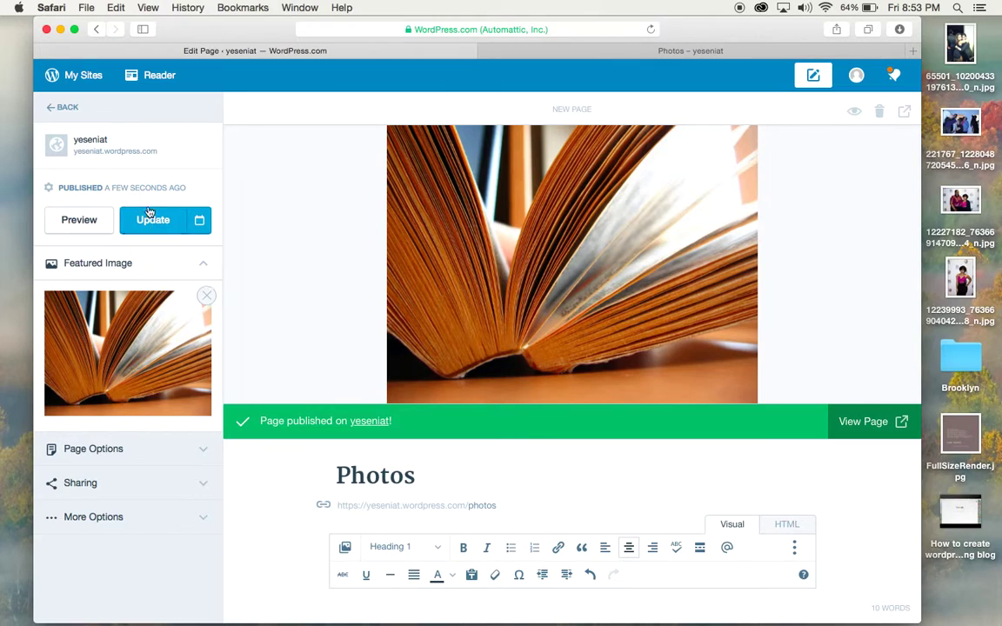
click(68, 107)
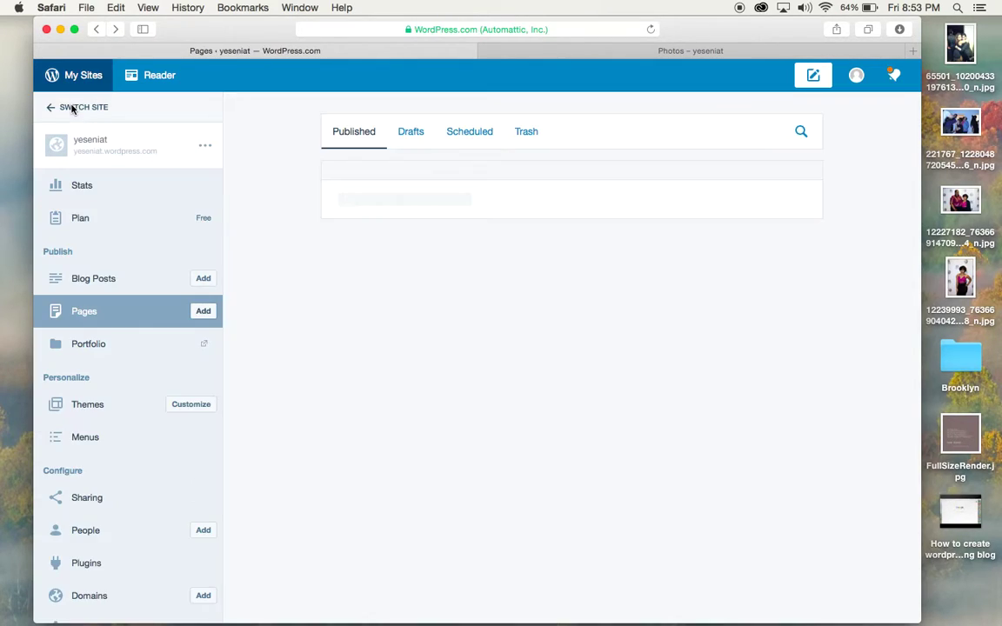
click(87, 280)
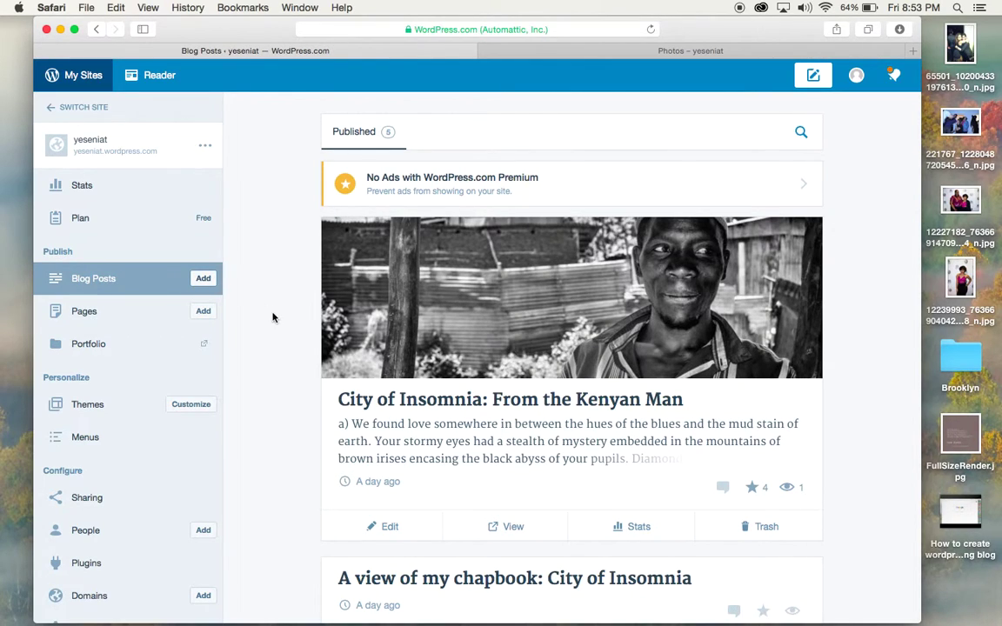
scroll(313, 354, down, 5)
scroll(313, 354, up, 5)
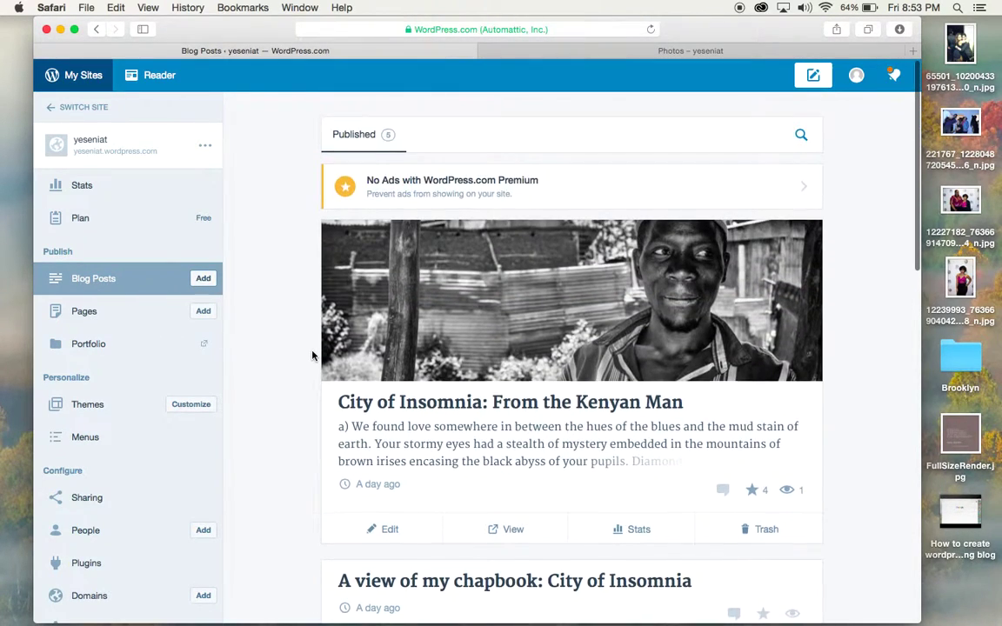
scroll(472, 364, down, 10)
scroll(472, 365, up, 6)
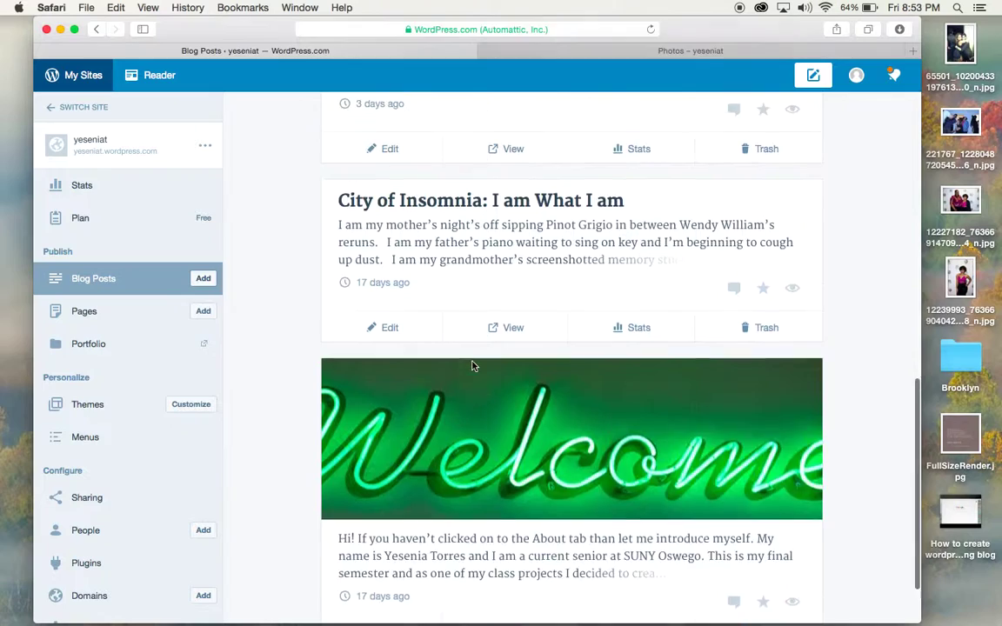
scroll(472, 367, up, 5)
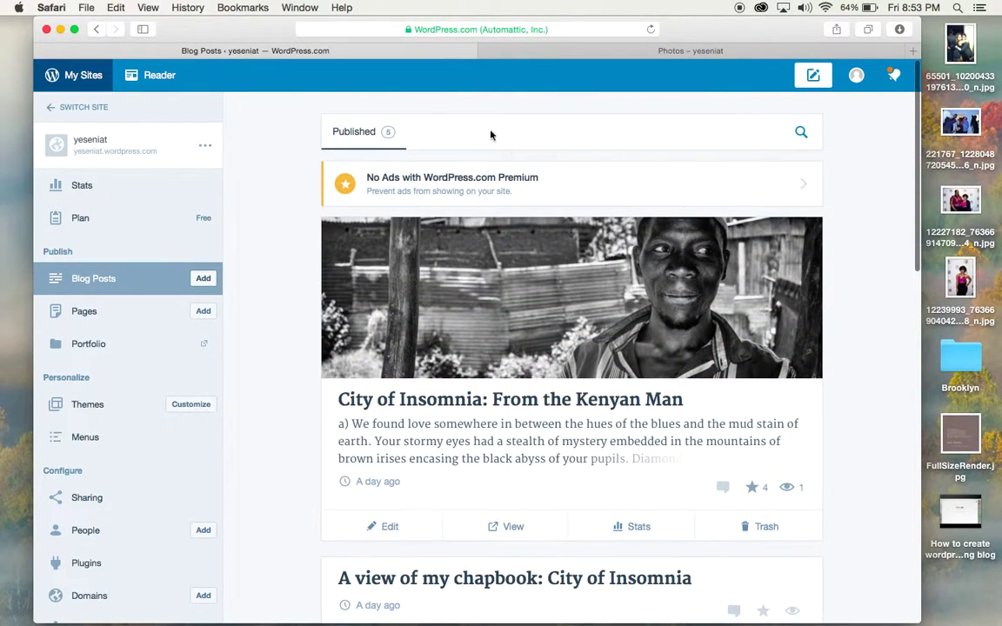
- Start a new blog post and title it "Here's Hello From" followed by the author's nickname
click(202, 279)
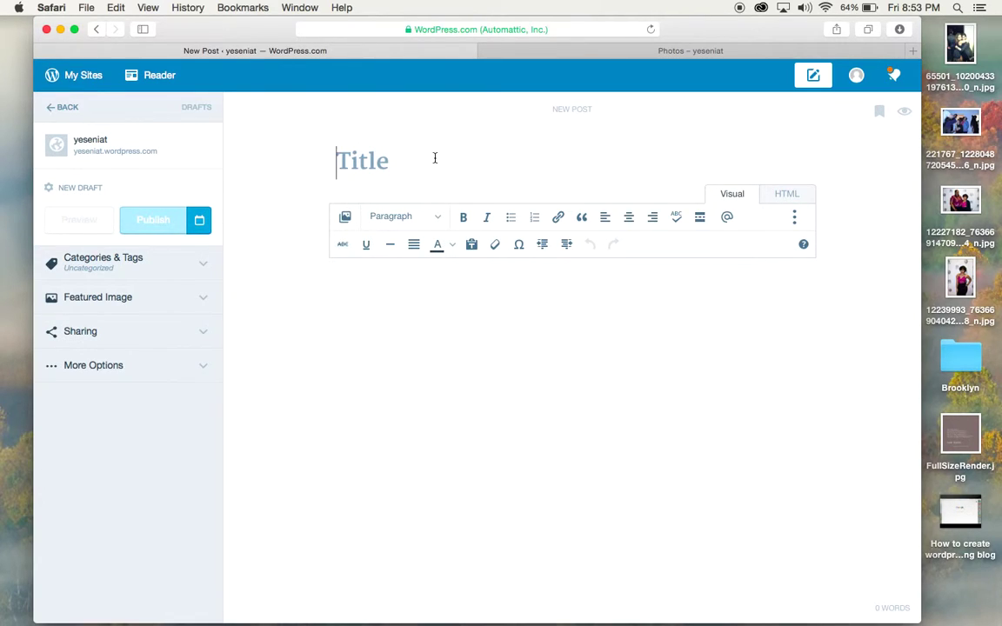
text(H)
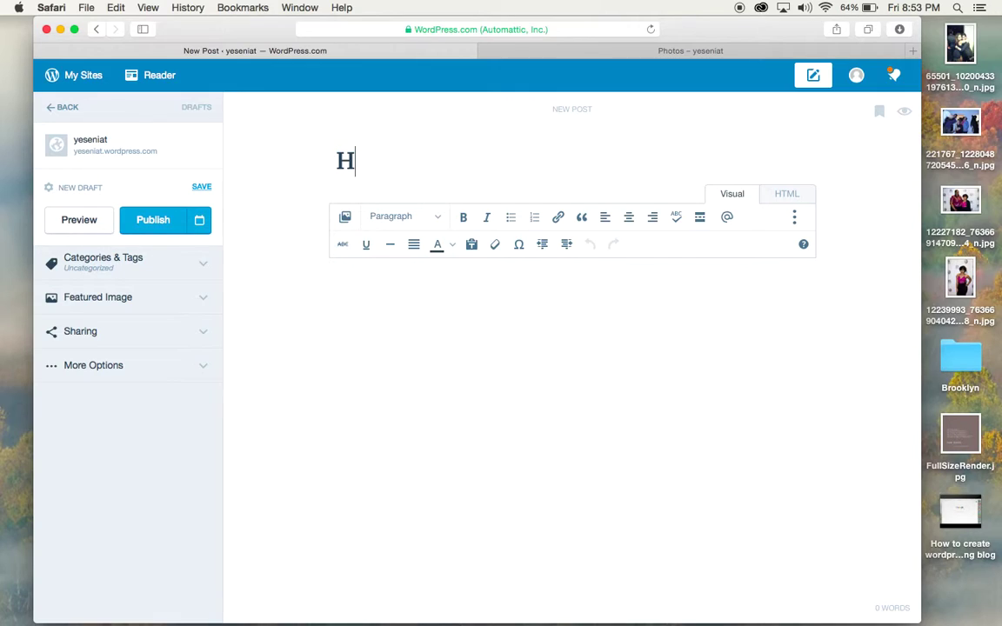
text(ere's )
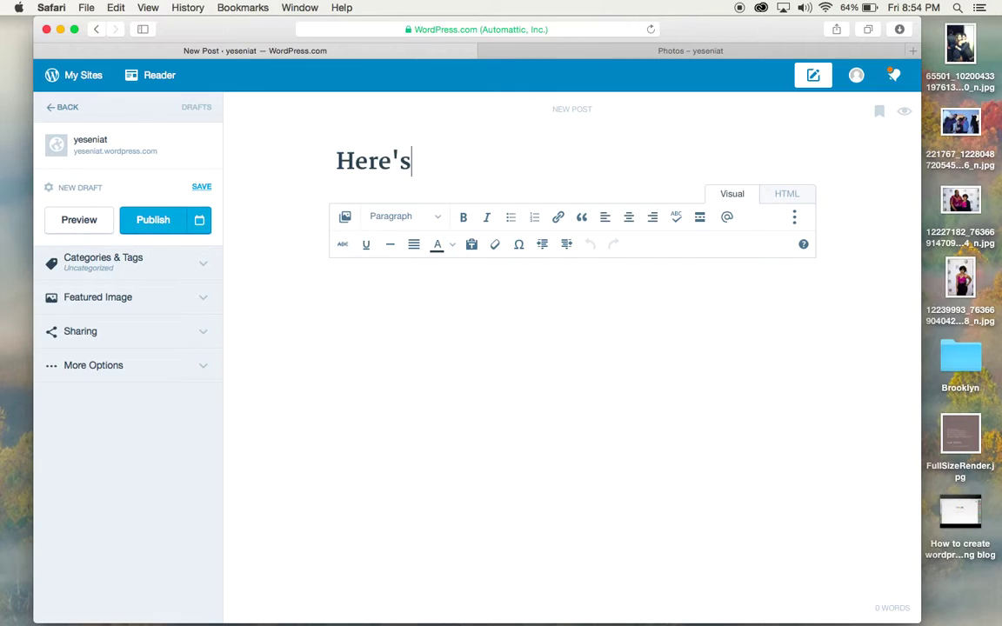
text(Hello )
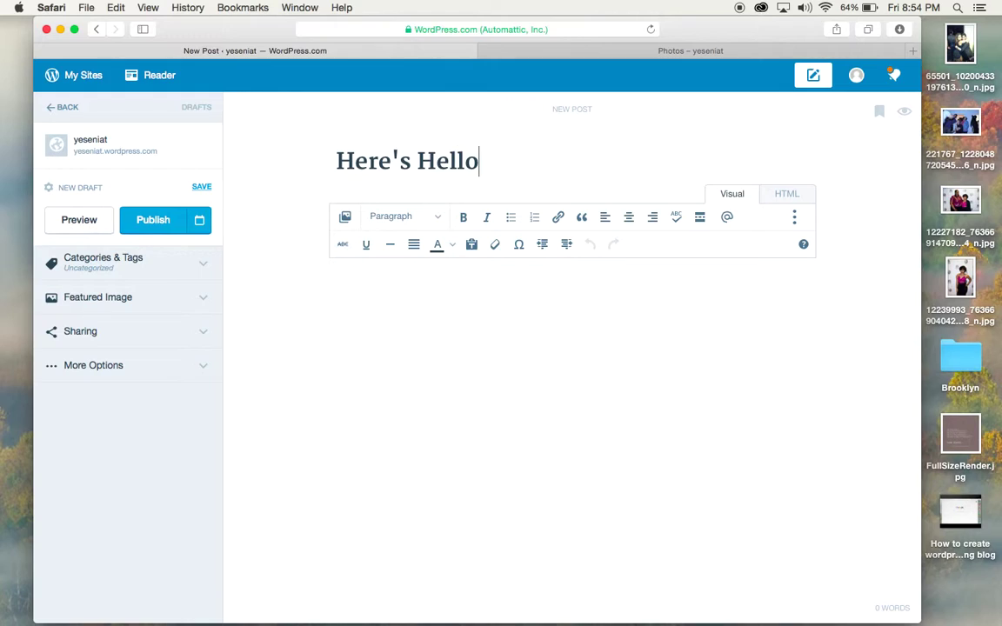
text(From Yessi)
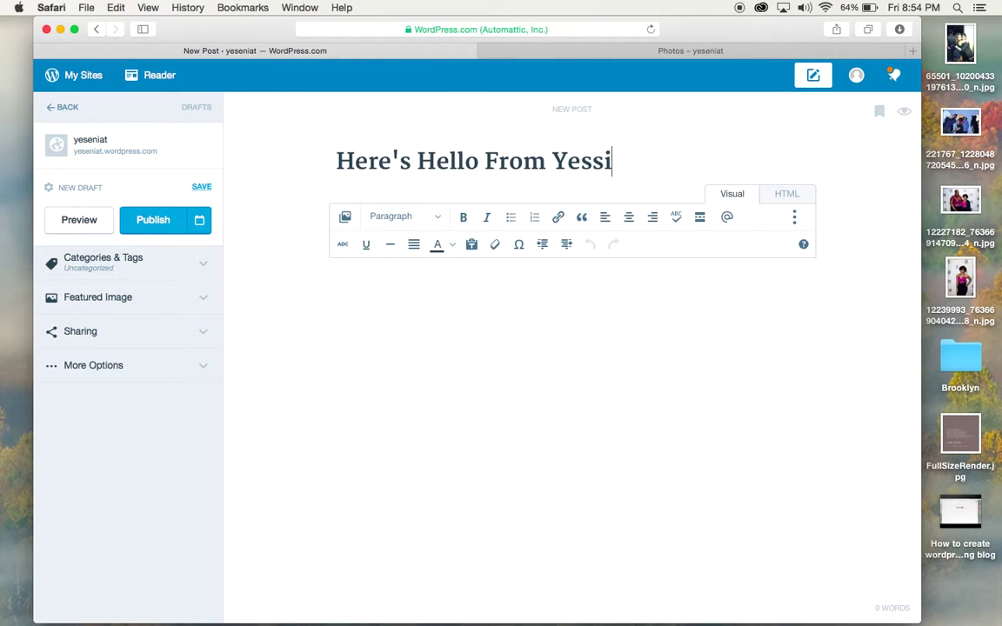
- Write the post body: "Hi everyone!" and a second paragraph, "I hope everyone is having a happy Friday and getting ready to go out or stay inside but always to do something fun."
click(407, 291)
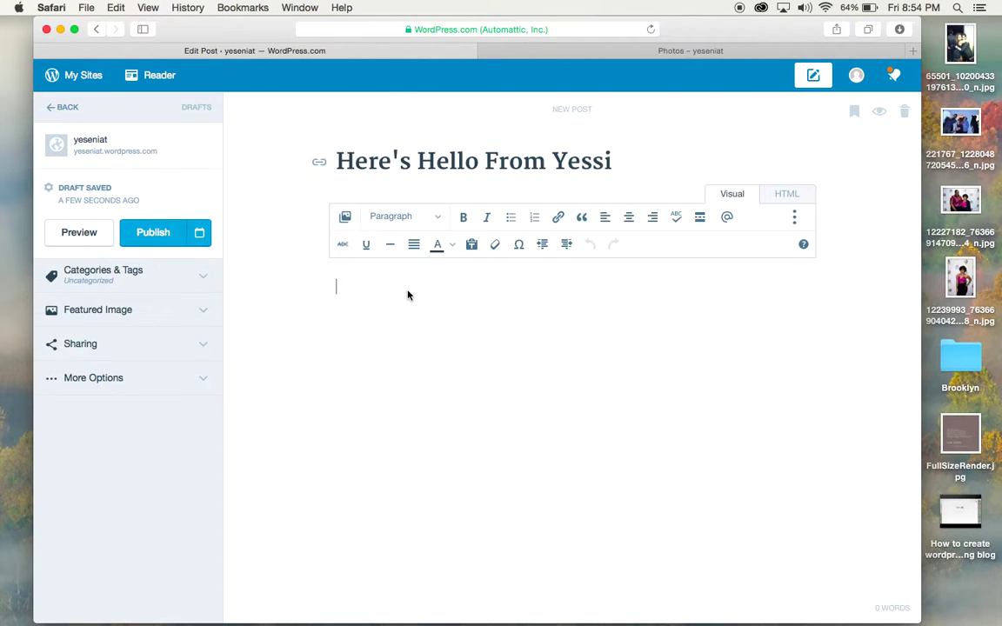
text(Hi everyone!  )
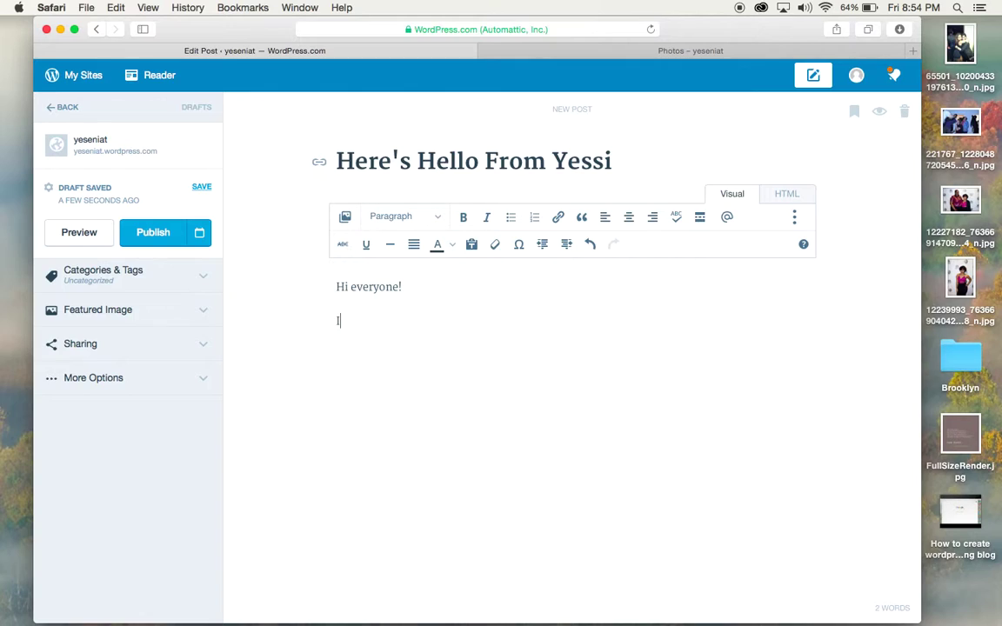
text(I hope everyone is having a )
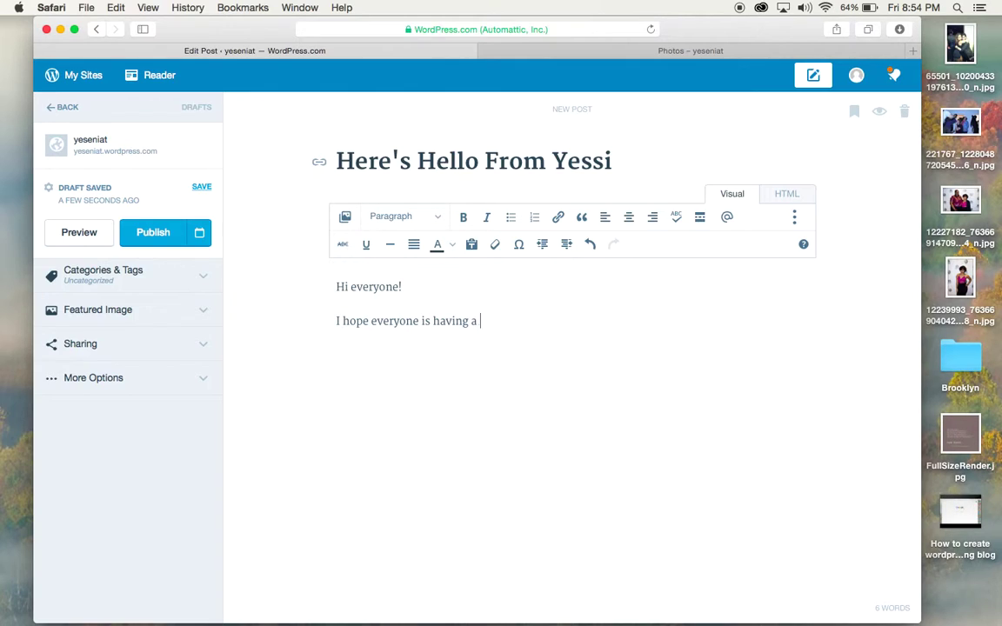
text(happy Friday and getti)
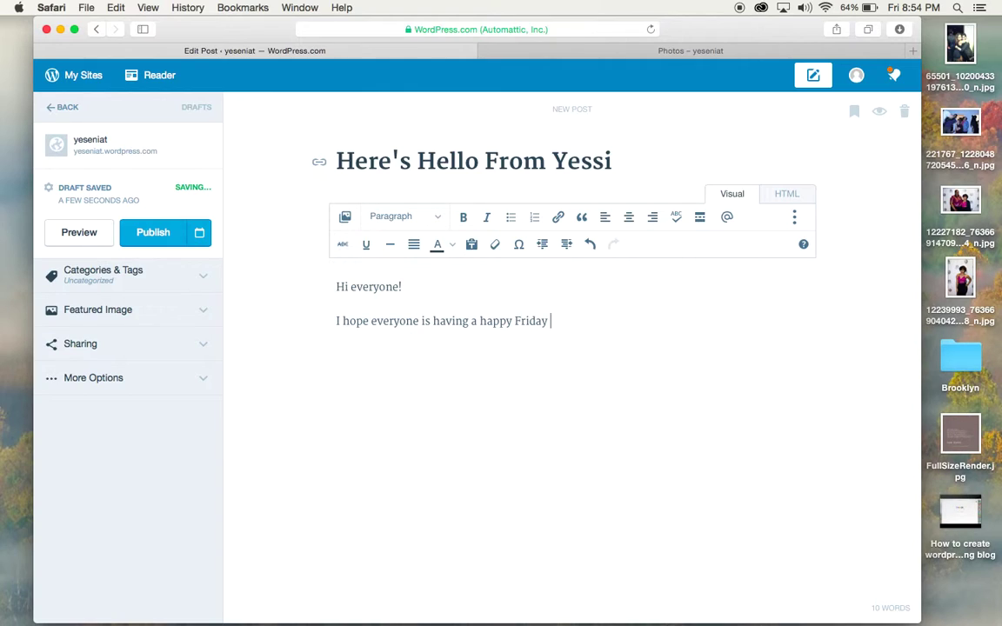
text(ng ready to go)
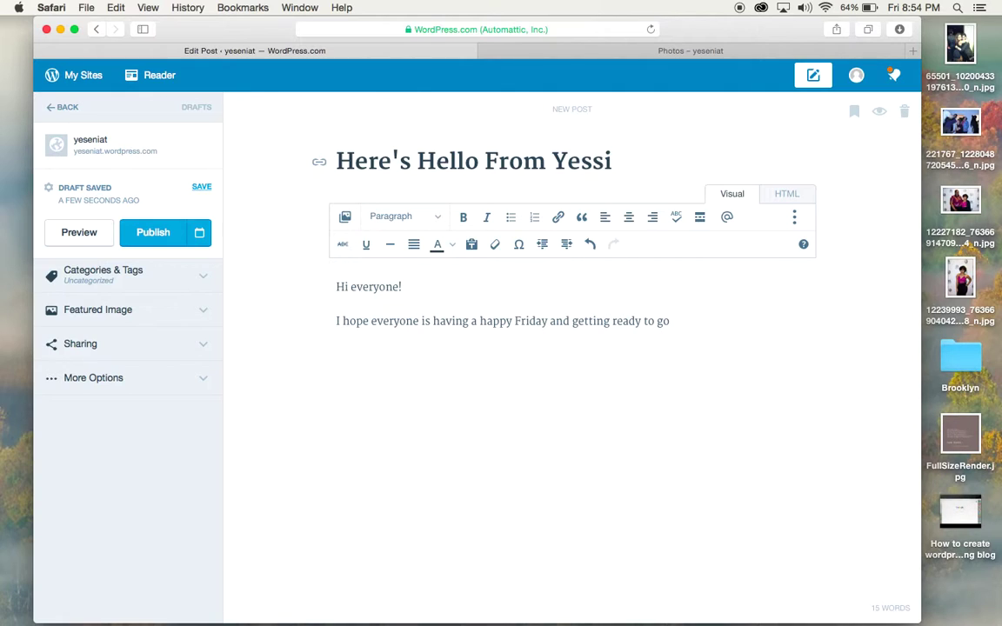
text( out or stay inside but always to do s)
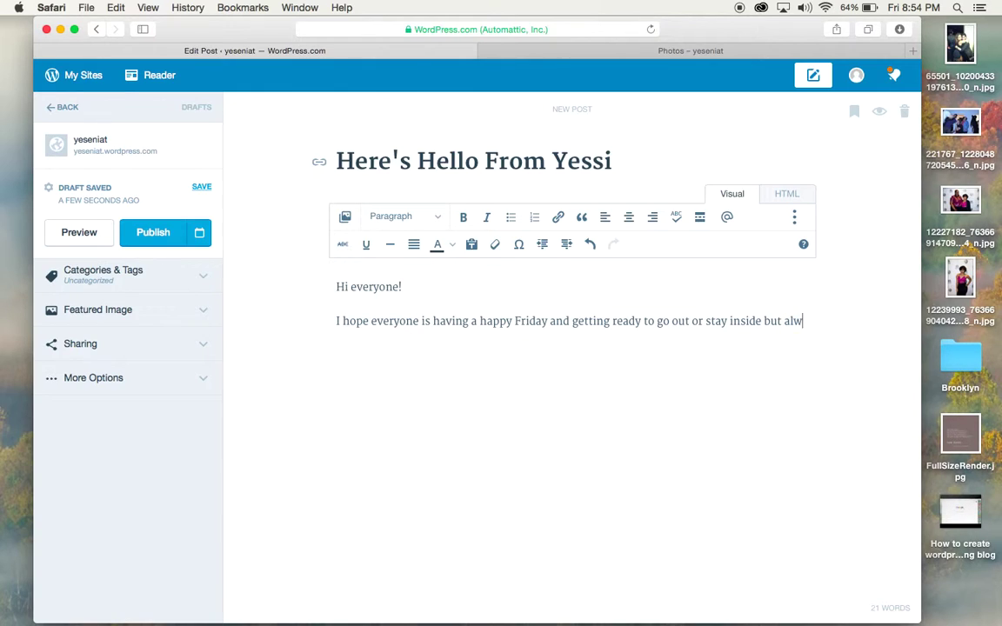
text(omet)
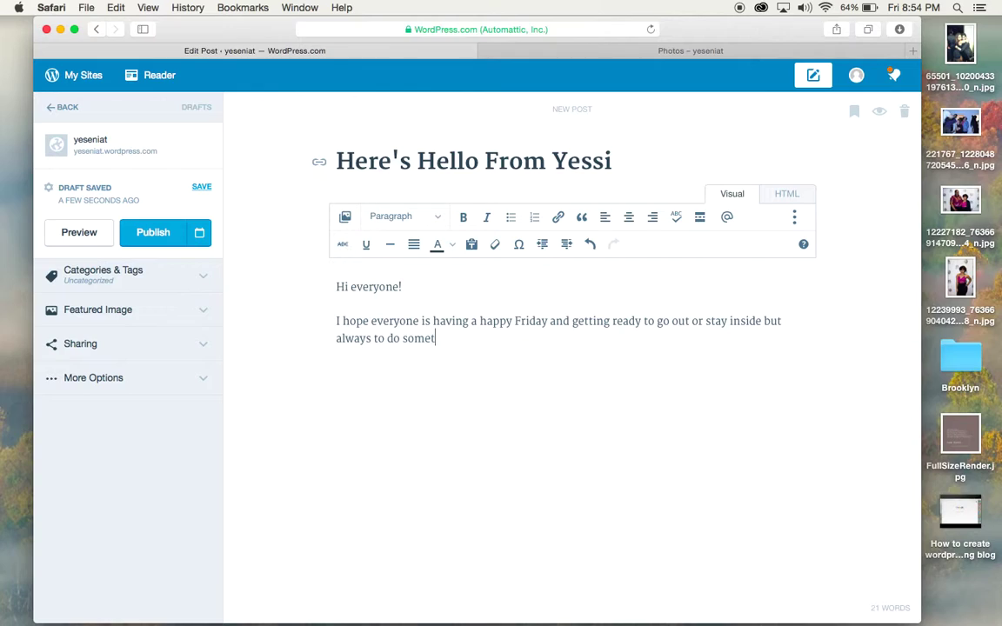
text(hing fun.)
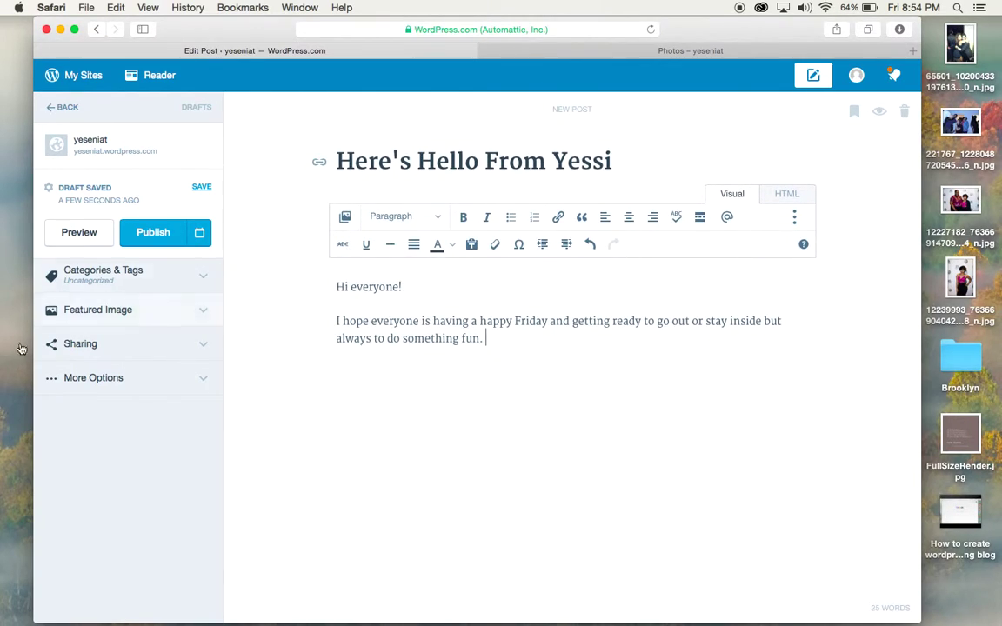
- Insert the black-and-white portrait from the media library below the text, and expand the post's featured image settings
click(344, 217)
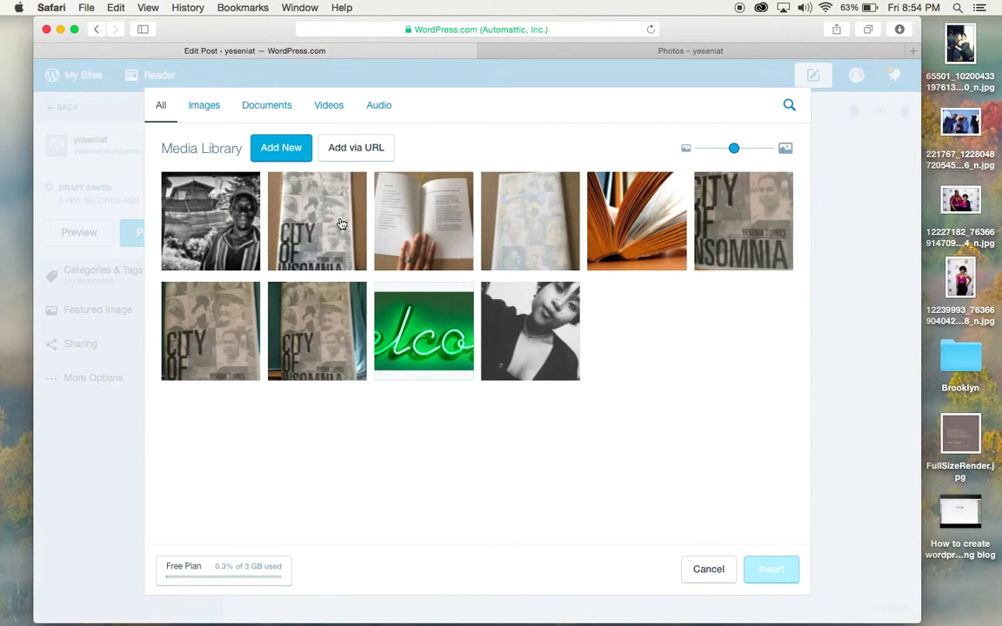
click(556, 348)
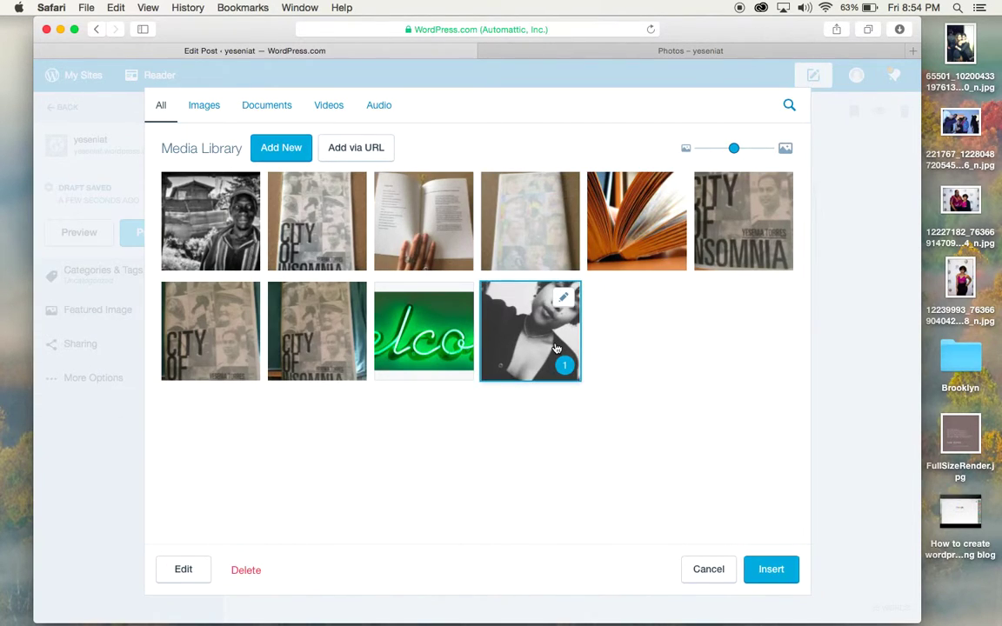
click(769, 569)
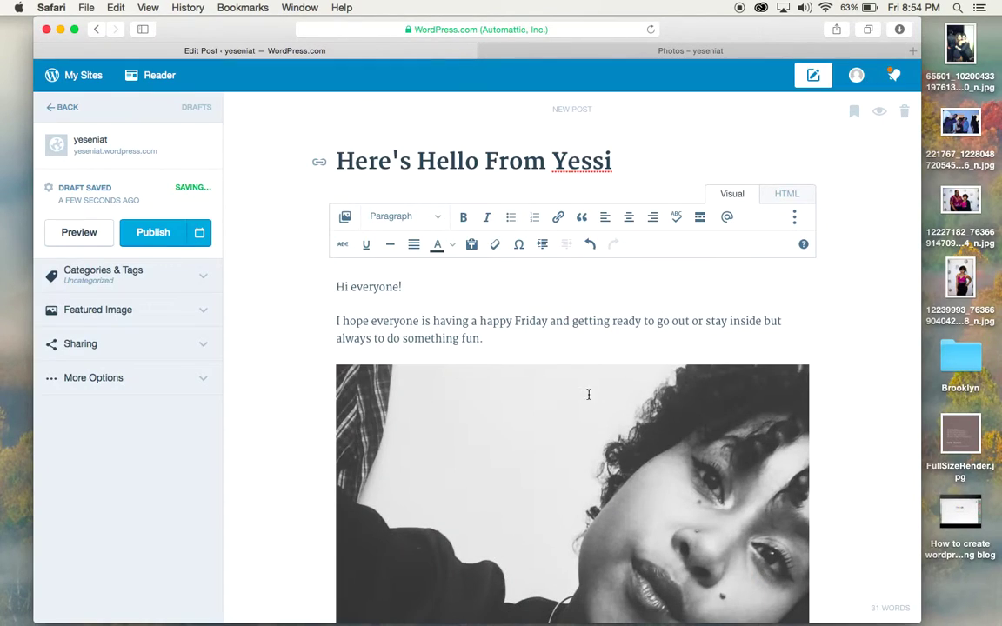
scroll(474, 483, down, 5)
scroll(472, 487, up, 5)
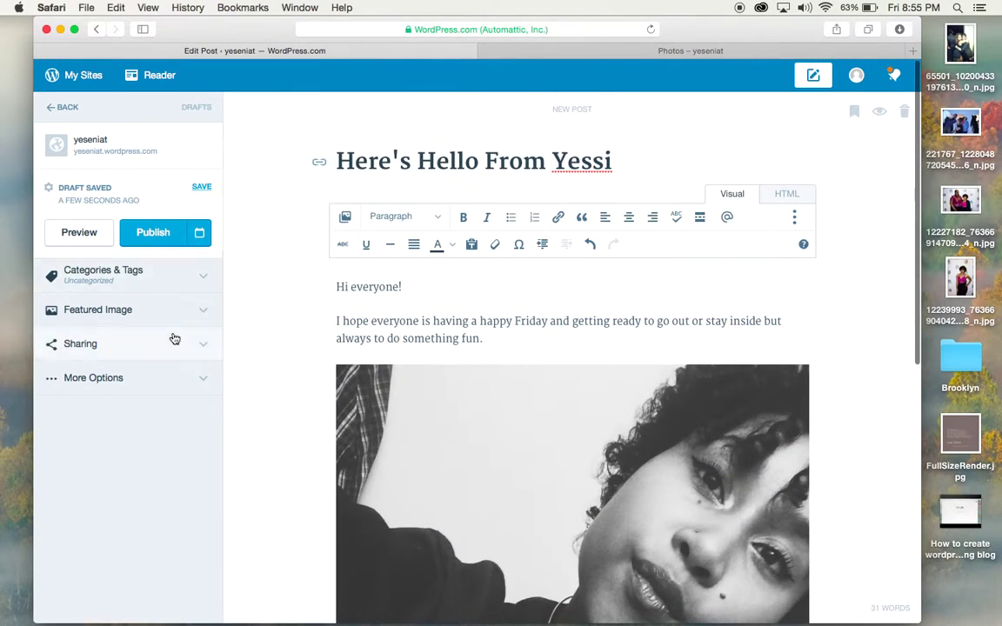
click(190, 311)
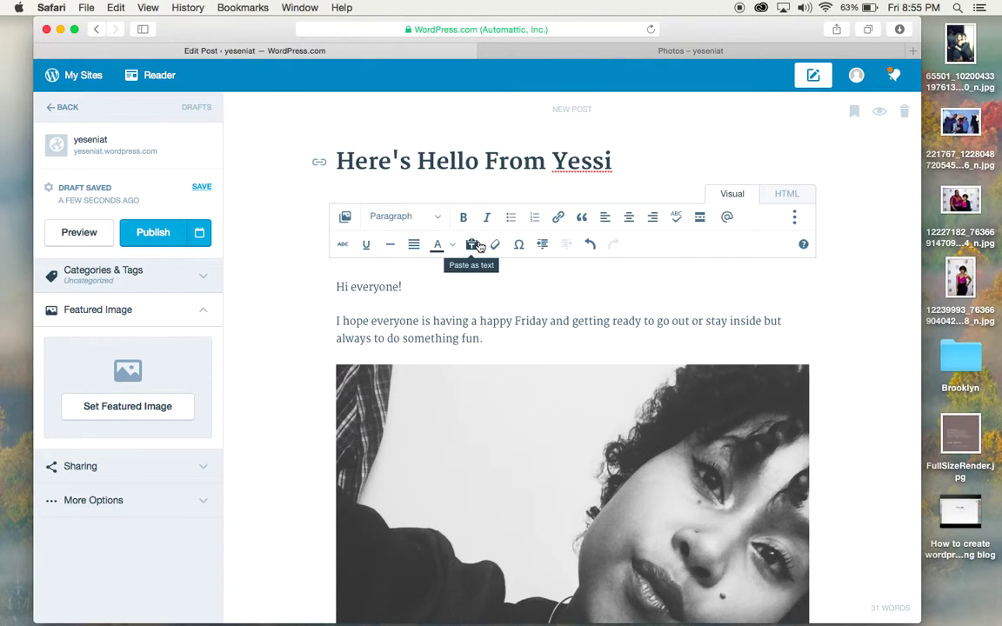
- Italicize the "Hi everyone!" greeting at the start of the post body
scroll(557, 351, down, 6)
scroll(556, 351, up, 2)
scroll(398, 258, up, 4)
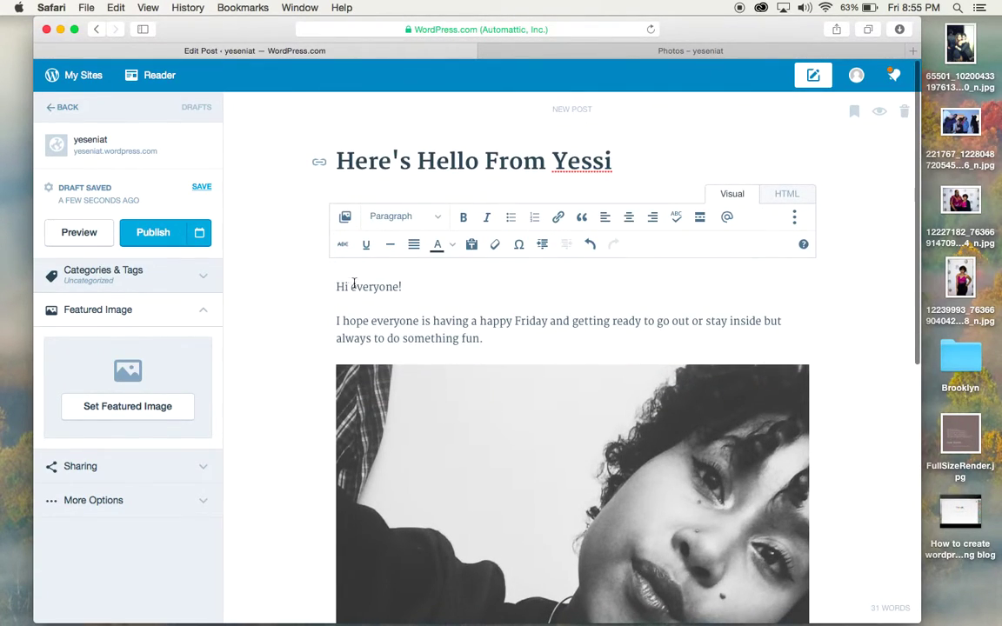
drag(513, 322, 335, 287)
click(487, 216)
click(454, 307)
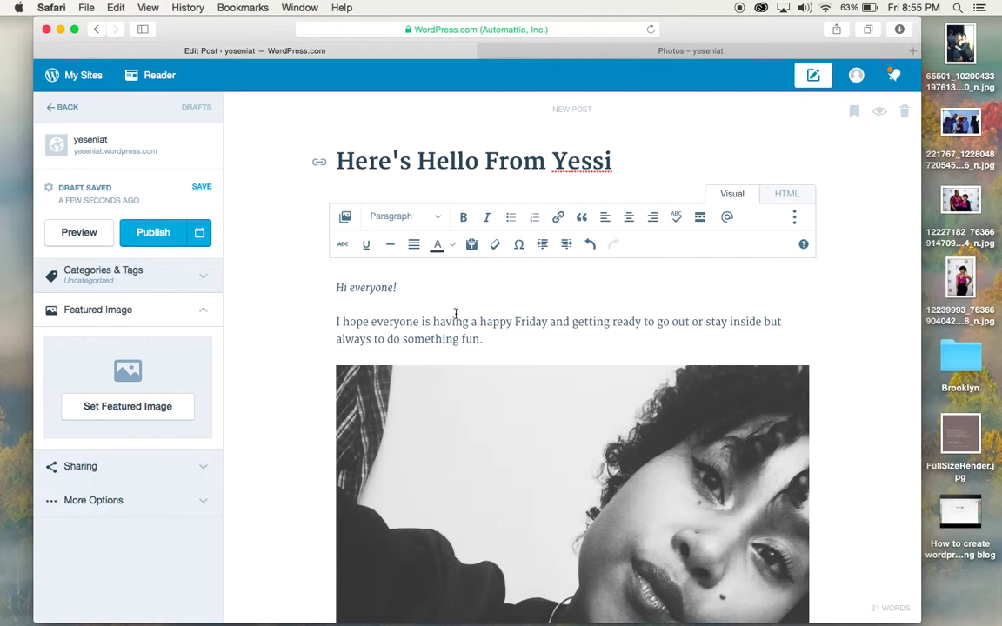
click(558, 217)
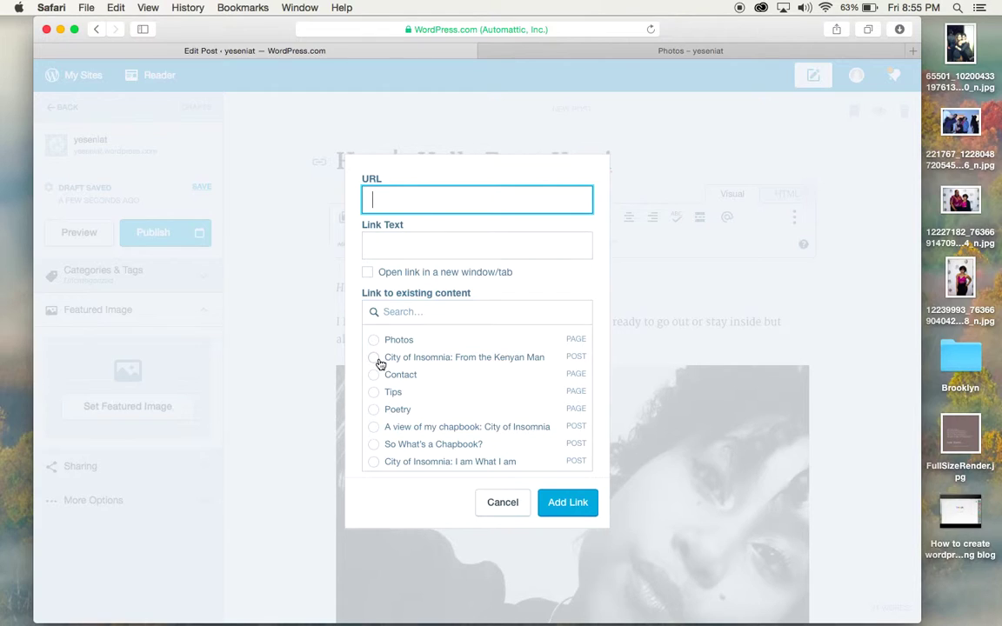
scroll(373, 387, down, 2)
scroll(372, 387, up, 2)
click(733, 344)
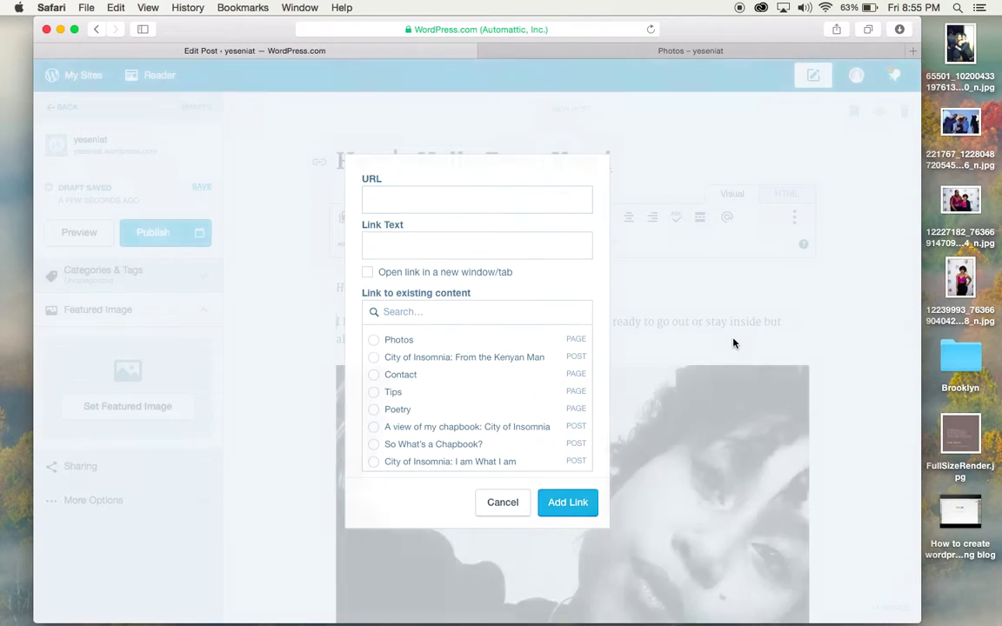
- Add the sign-off "Y." on its own line between the text and the portrait, in bold italic
key(Return)
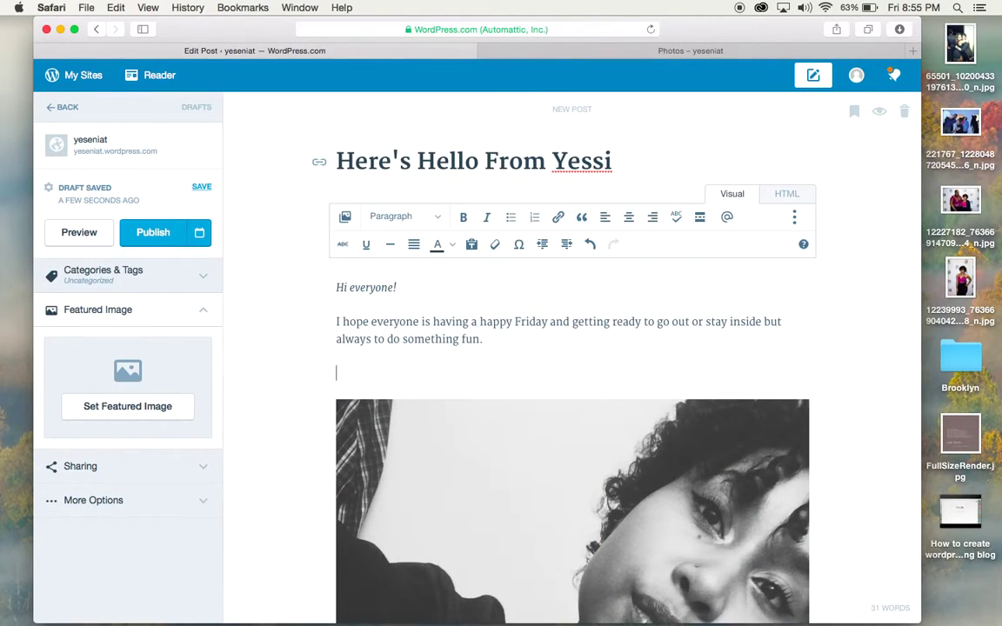
text(Y.)
drag(367, 367, 329, 368)
click(463, 216)
click(487, 219)
click(363, 371)
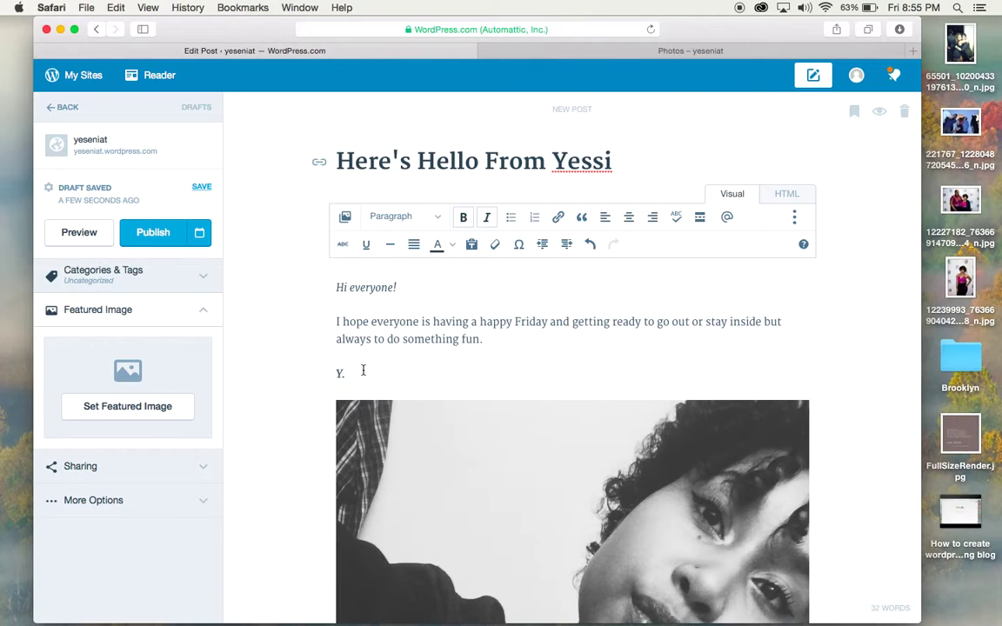
- Link the "Y." sign-off to the site's existing Poetry page
drag(363, 371, 309, 374)
click(557, 218)
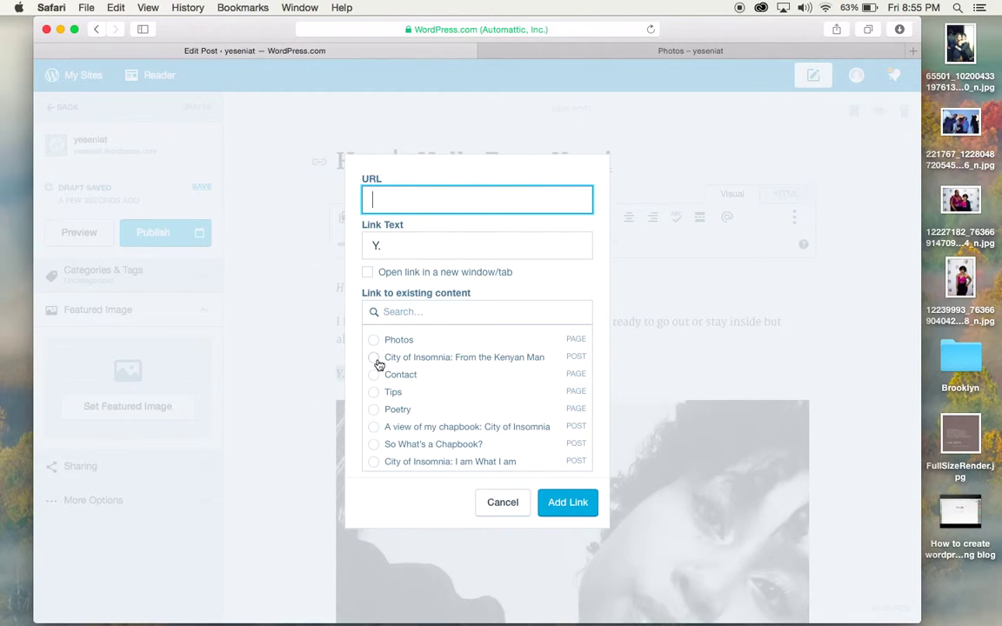
click(374, 410)
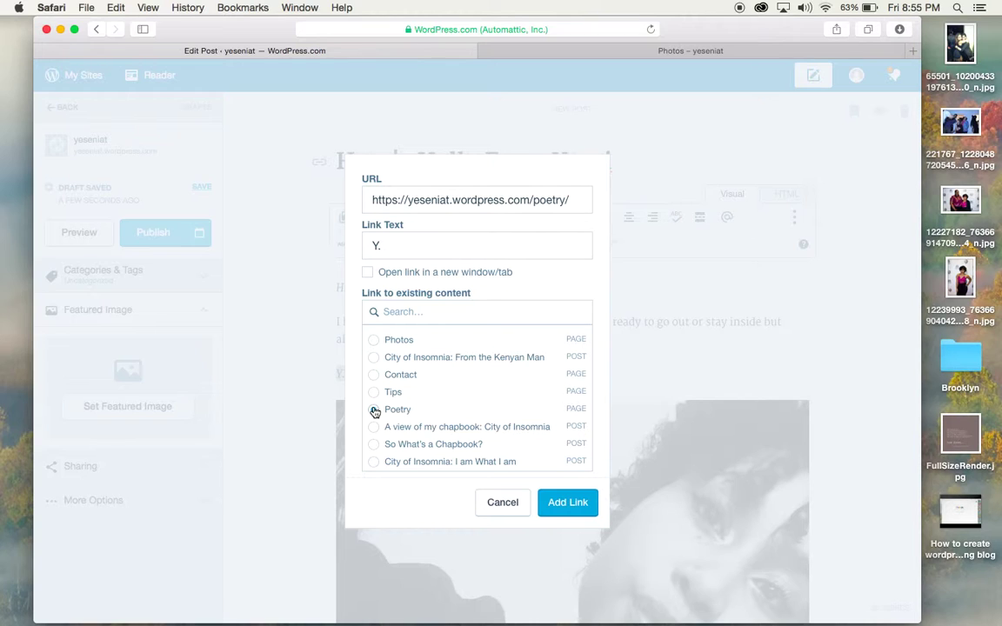
click(561, 503)
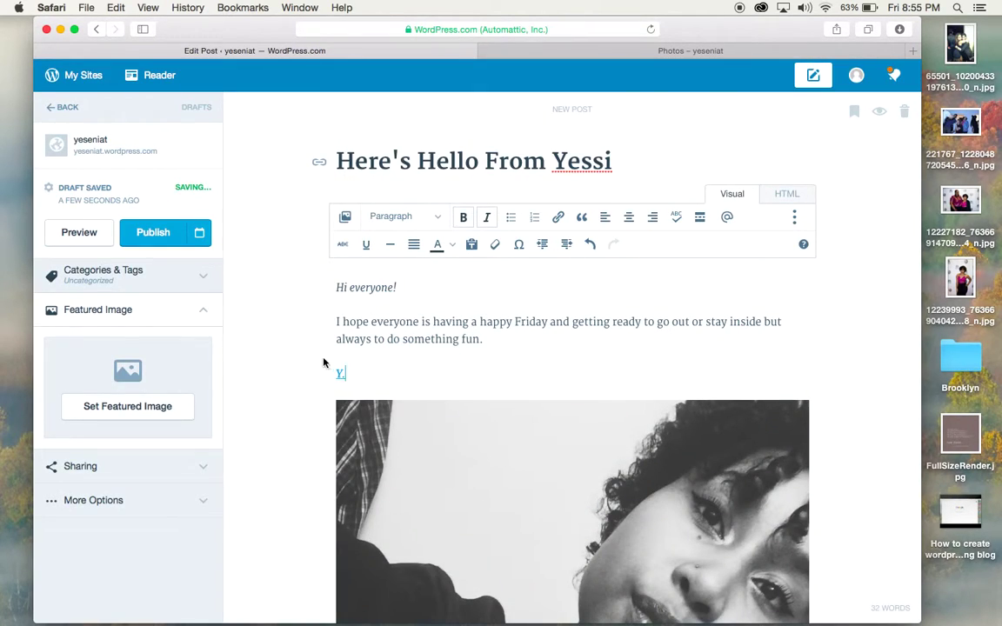
- Remove the Poetry page link from the "Y." sign-off and look over the post down to the photo caption
click(340, 373)
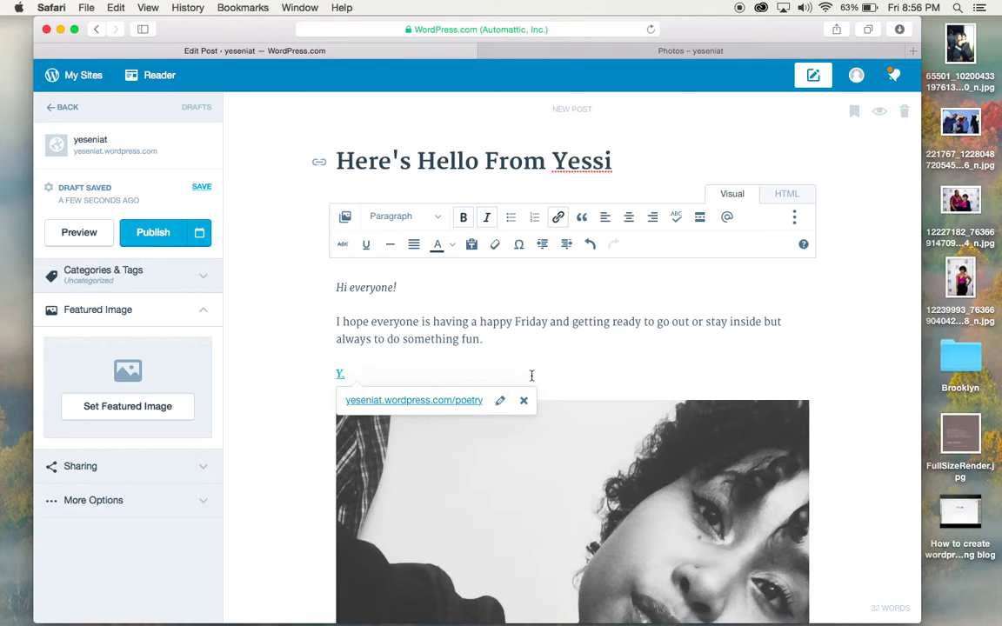
click(523, 400)
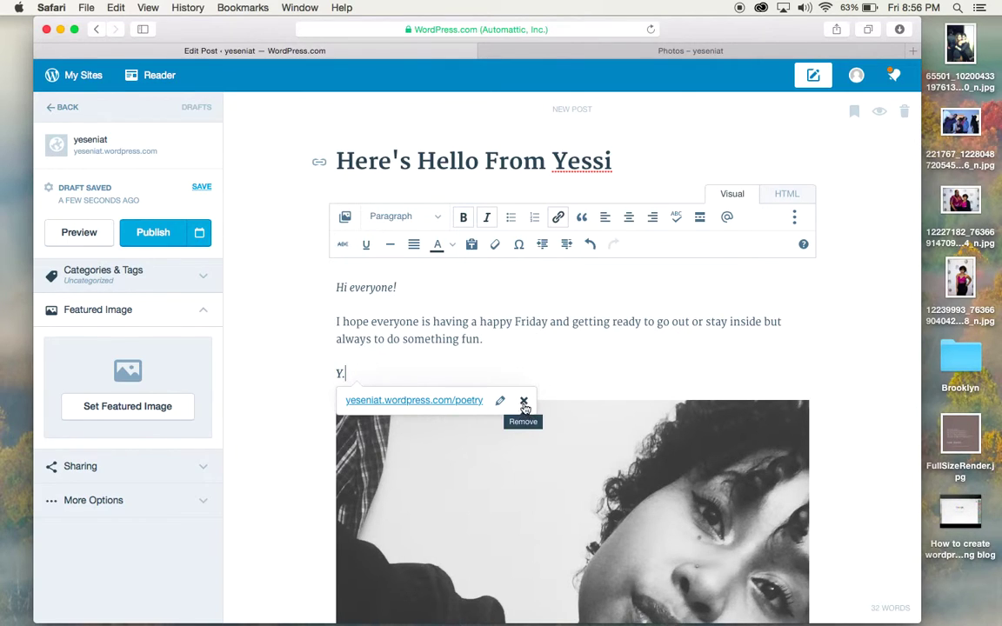
scroll(452, 365, down, 10)
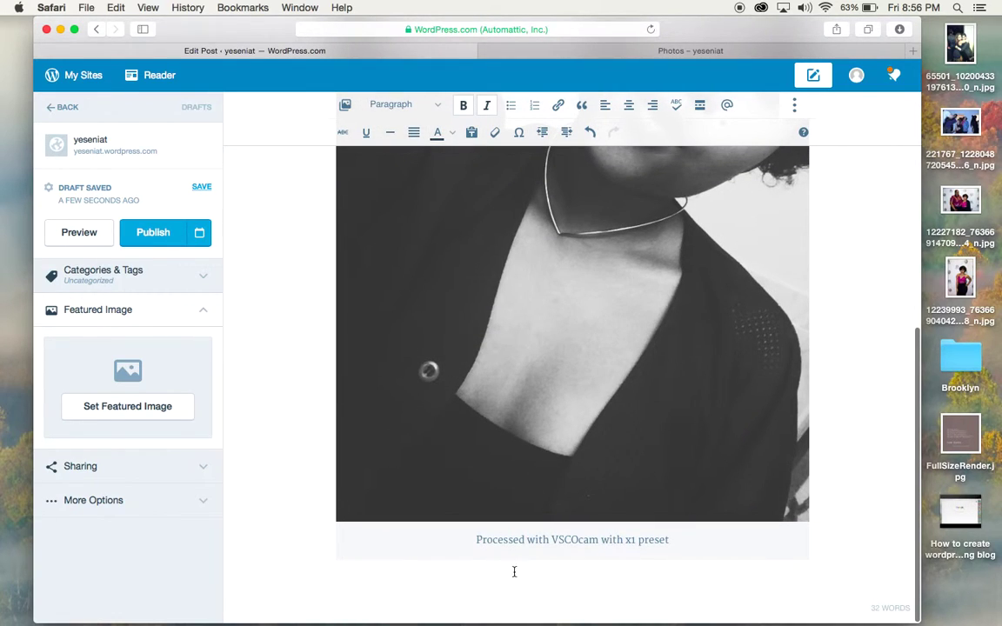
scroll(514, 571, up, 10)
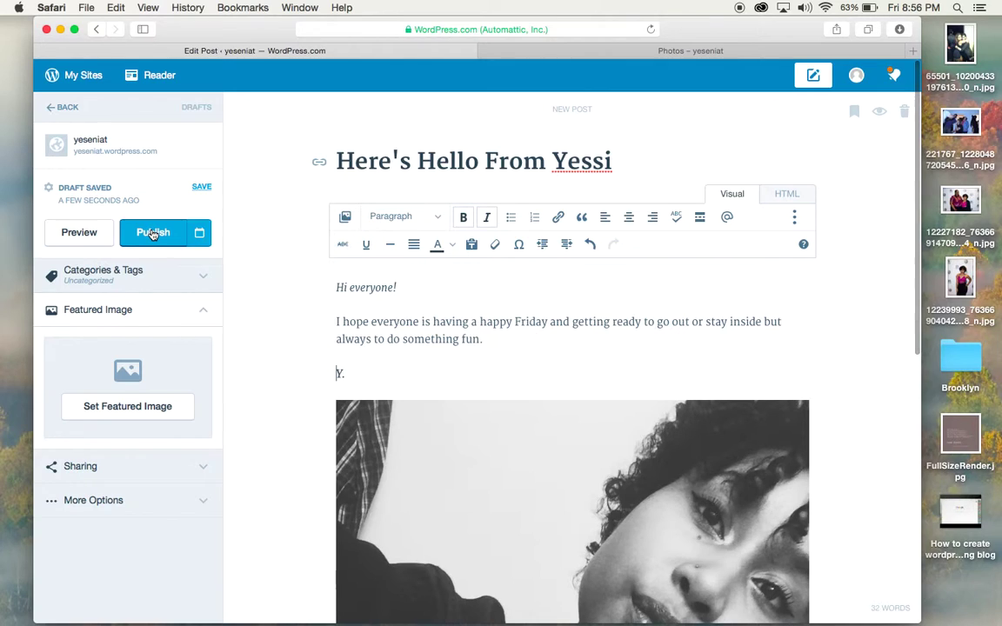
- Preview the draft post and look through it at tablet and desktop sizes
click(93, 233)
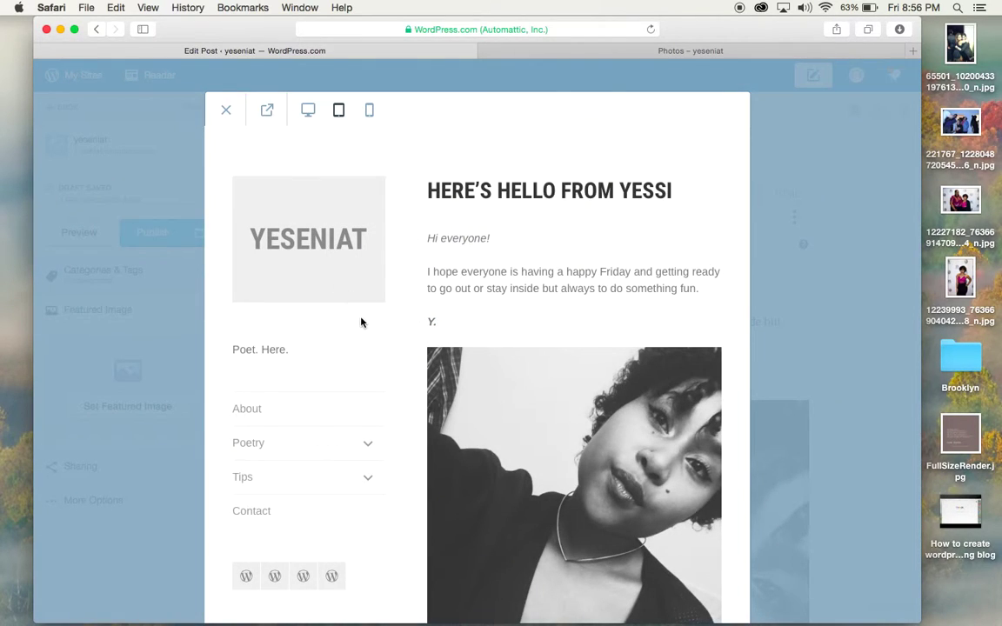
scroll(395, 327, down, 2)
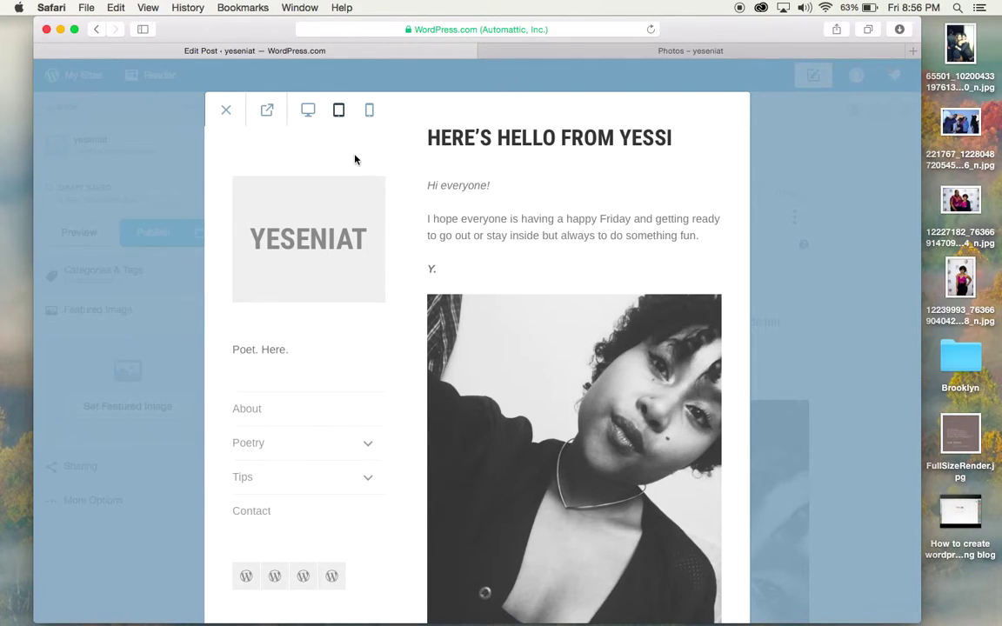
click(307, 110)
scroll(351, 239, down, 2)
scroll(351, 241, down, 3)
scroll(351, 246, up, 5)
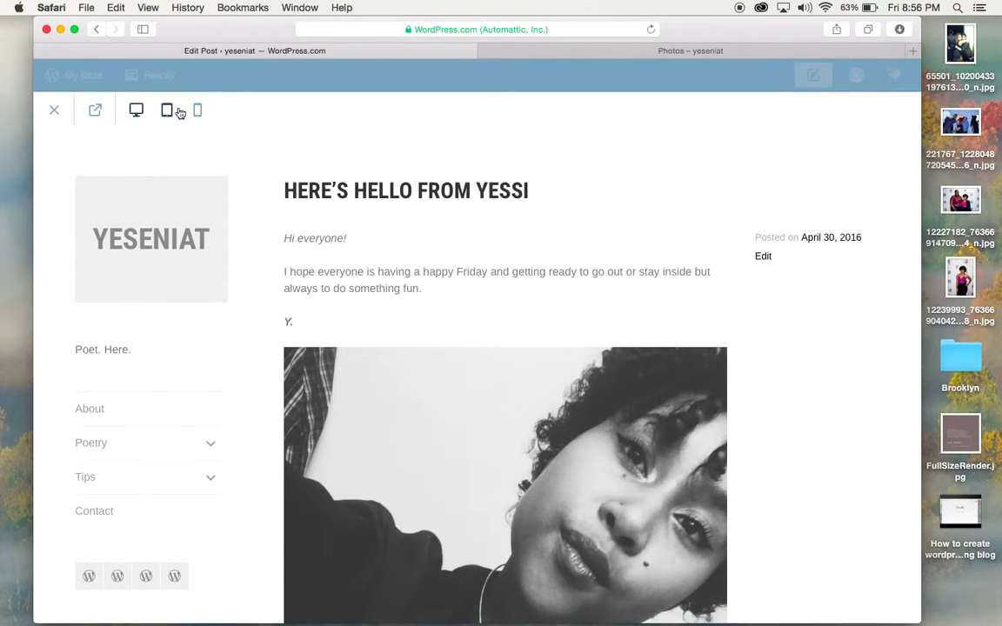
- Check the post preview at tablet and phone sizes down to the photo caption, and close the preview
click(173, 110)
scroll(472, 318, down, 2)
scroll(472, 319, up, 2)
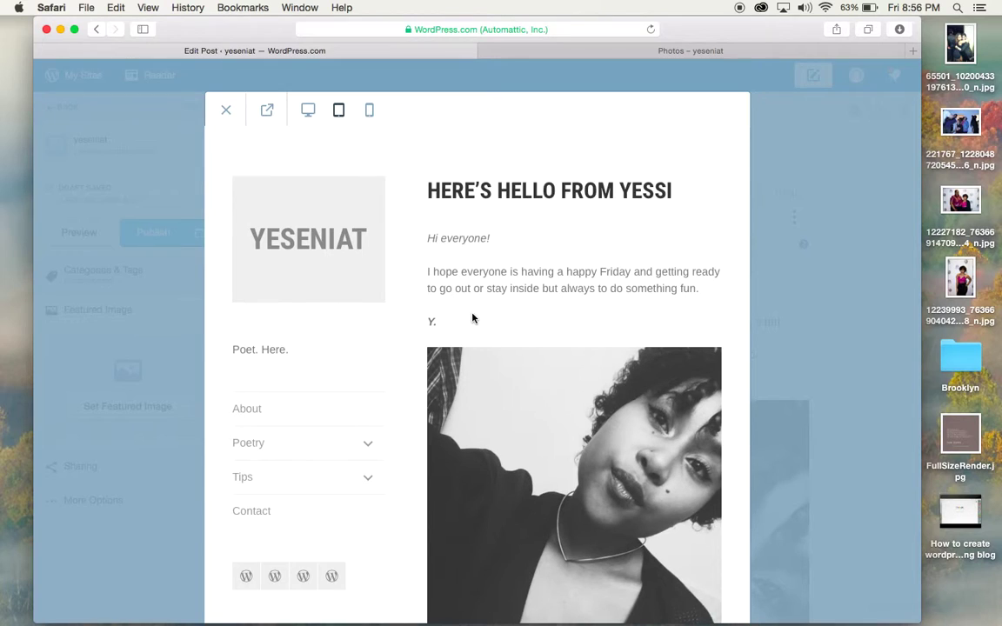
click(369, 110)
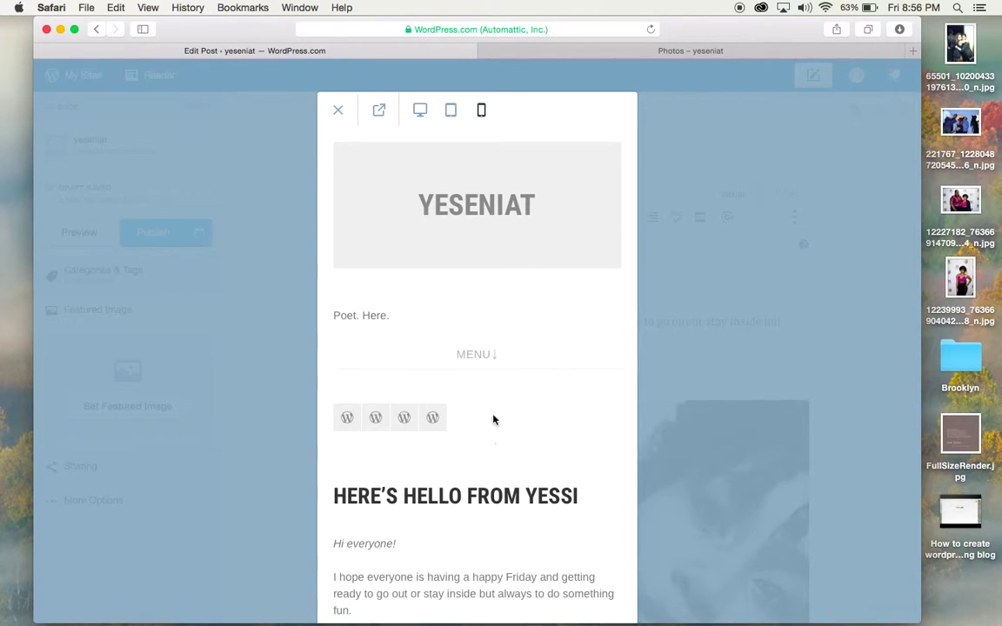
scroll(490, 434, down, 10)
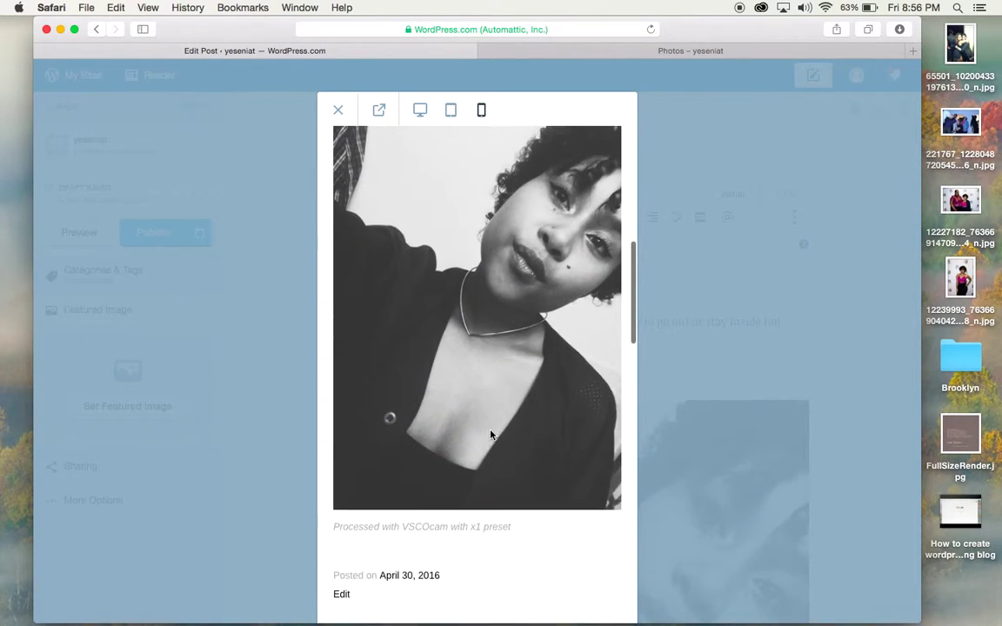
scroll(490, 434, up, 10)
click(336, 110)
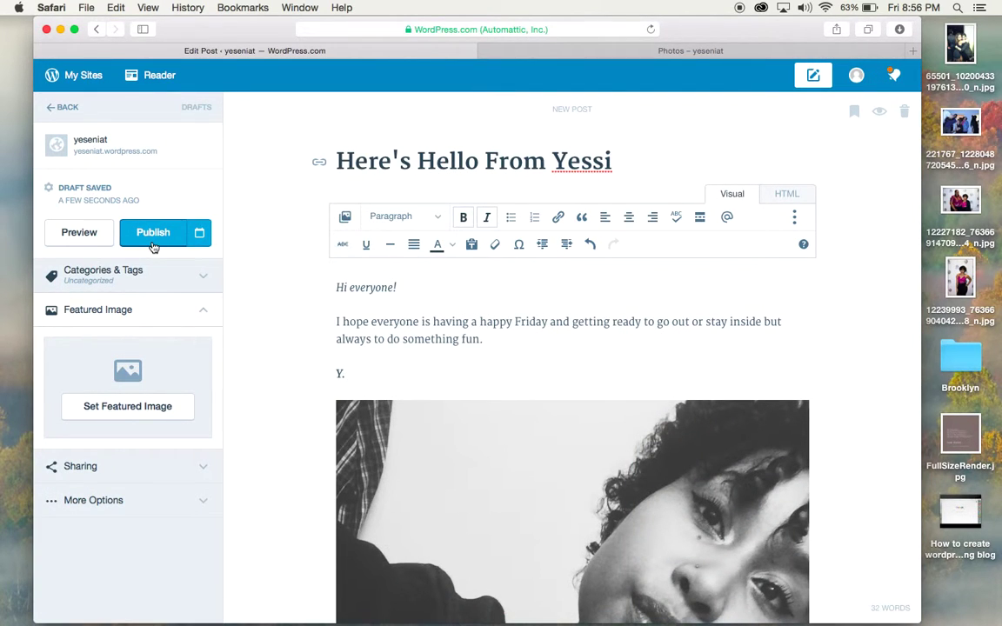
- Tag the post with "picture", "hello", the author's first name in lowercase, and "welcome"
click(205, 279)
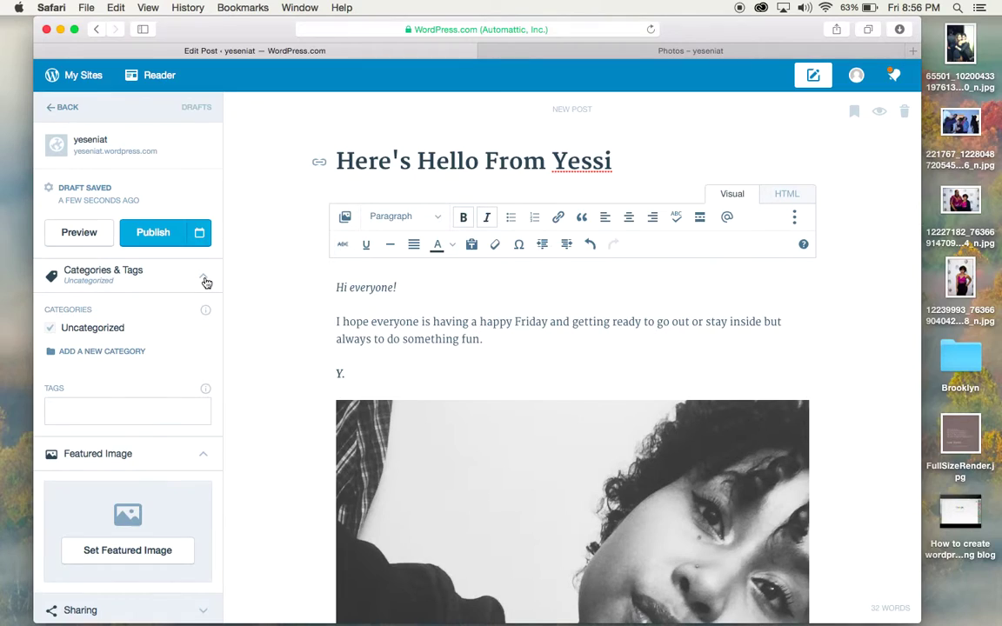
click(80, 404)
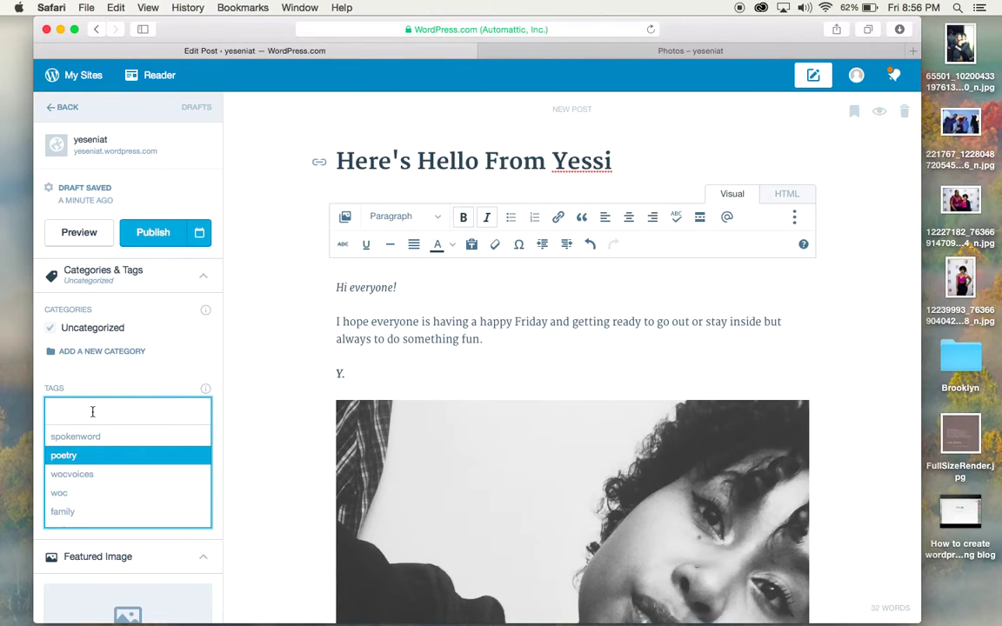
text(picture)
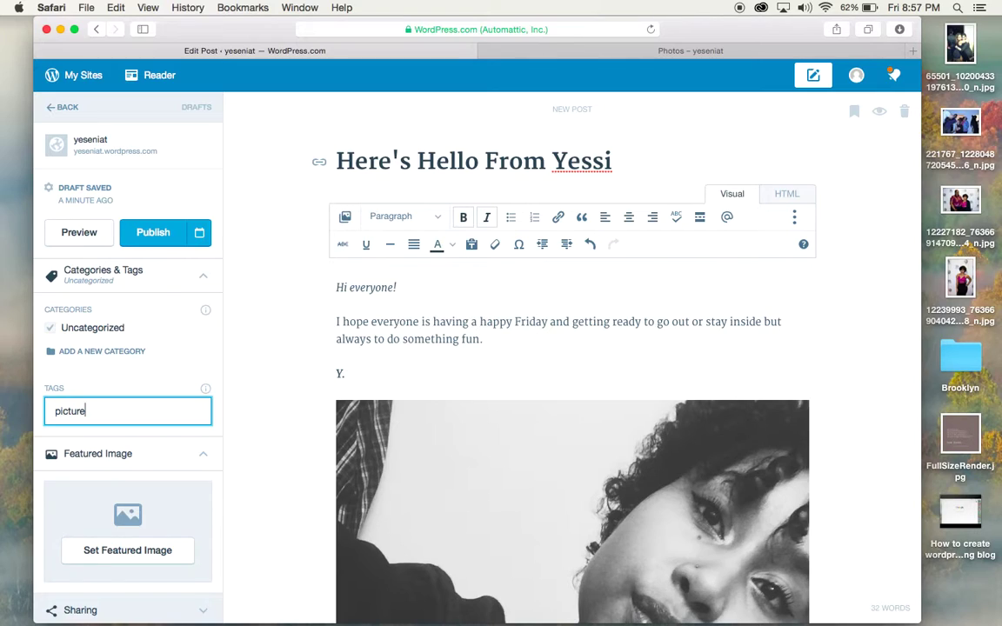
key(Return)
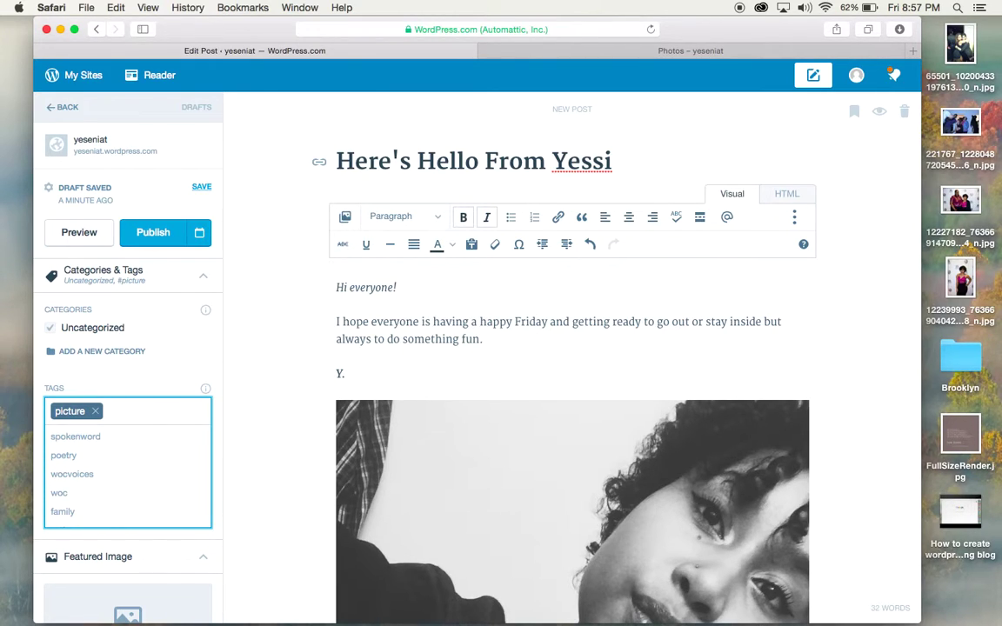
text(hello)
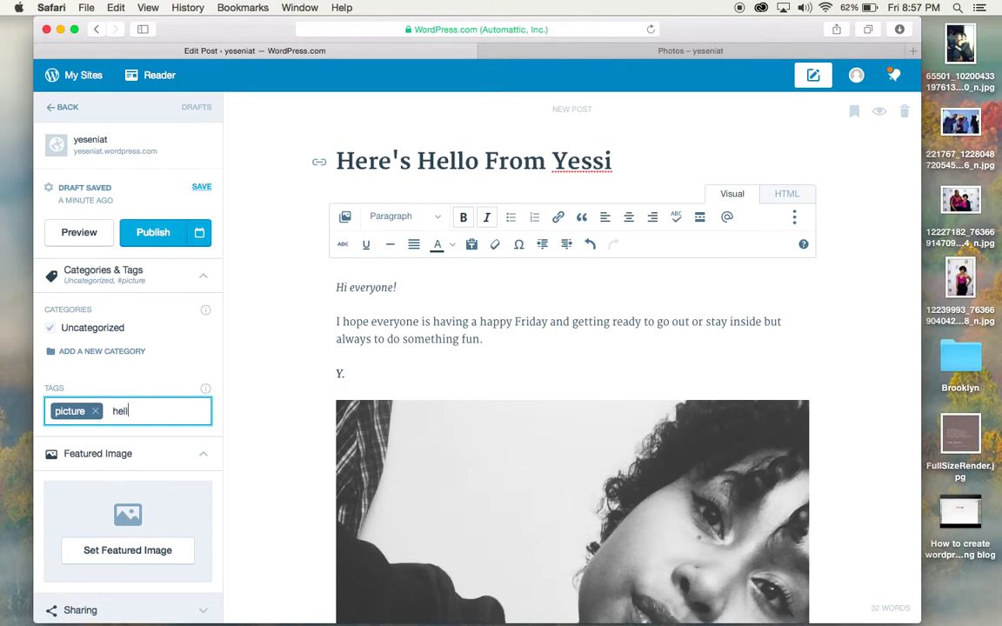
key(Return)
text(yes)
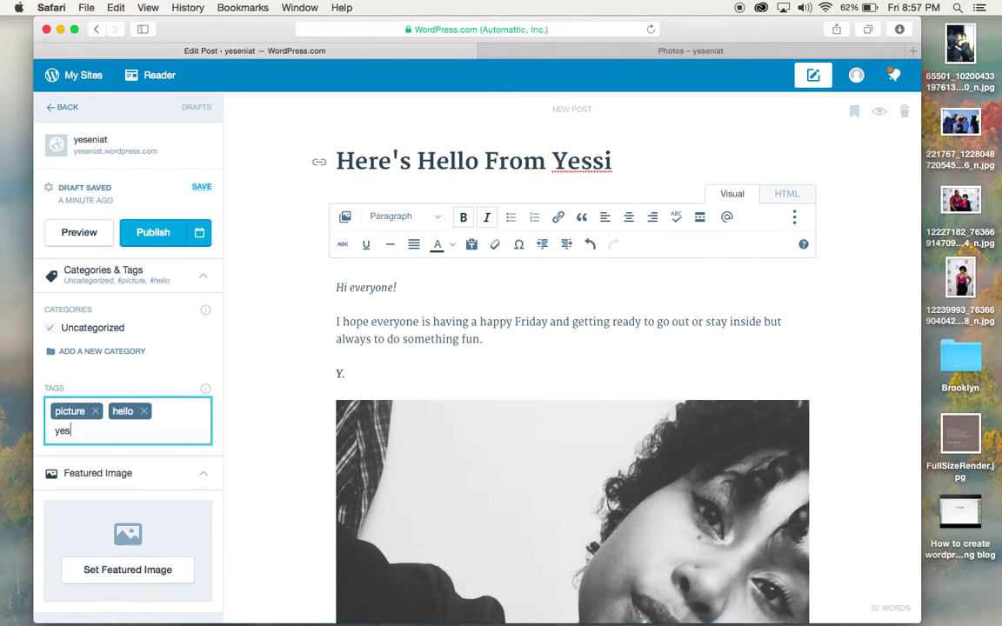
text(enia)
key(Return)
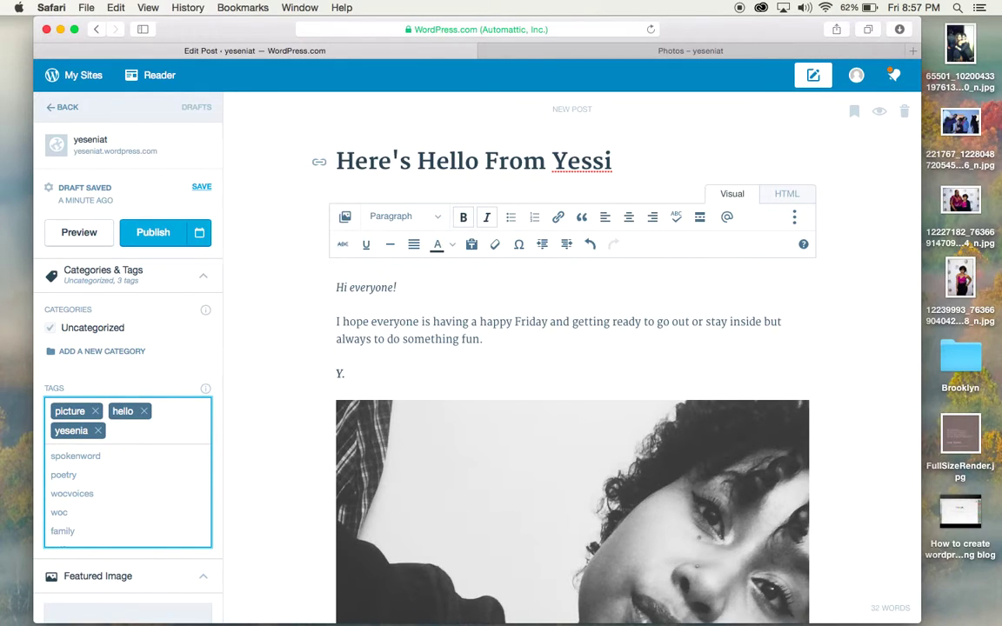
text(welcome)
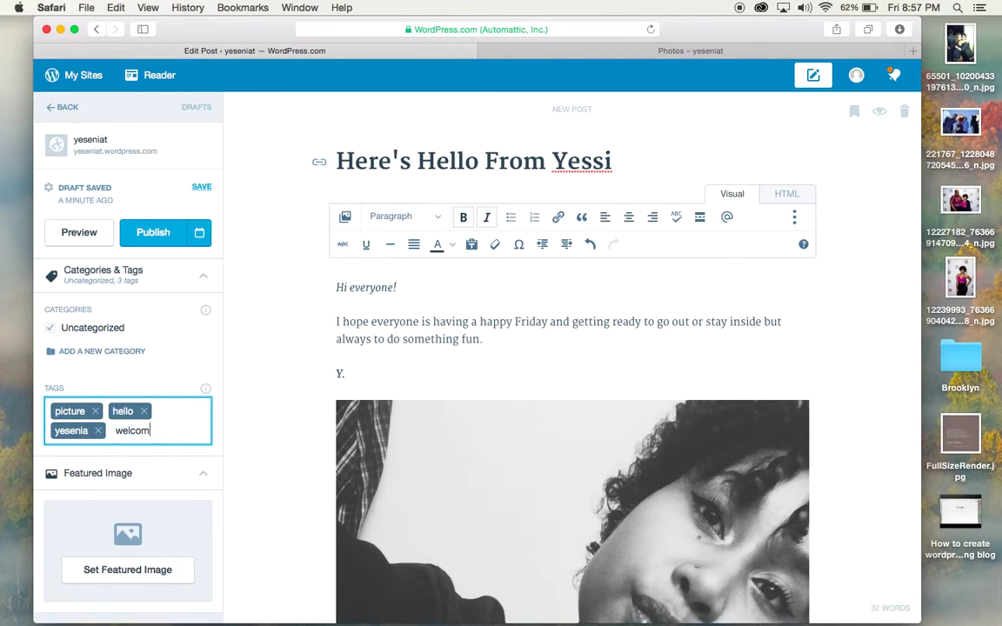
key(Return)
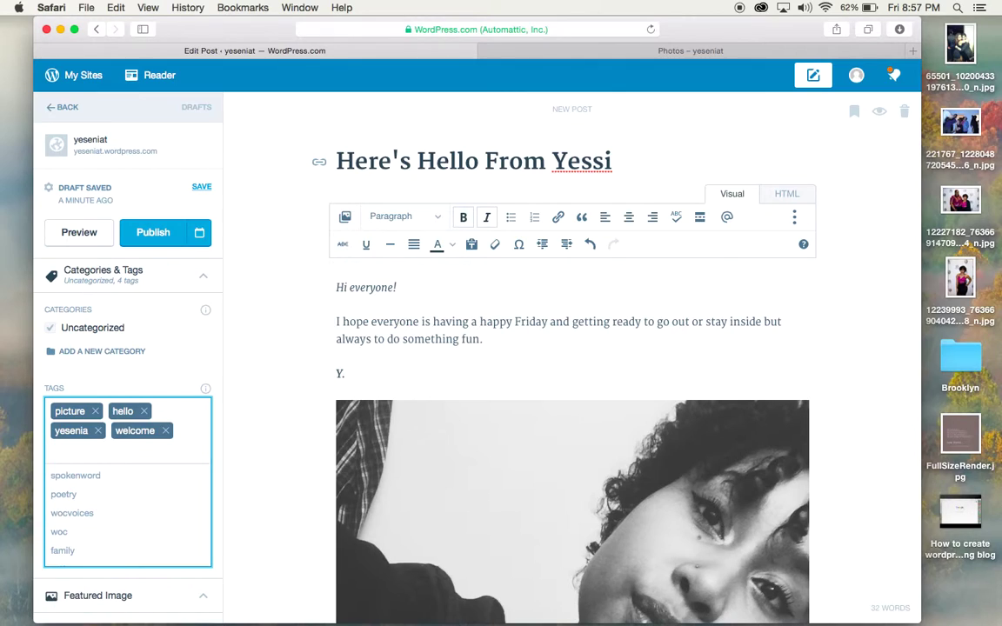
click(157, 373)
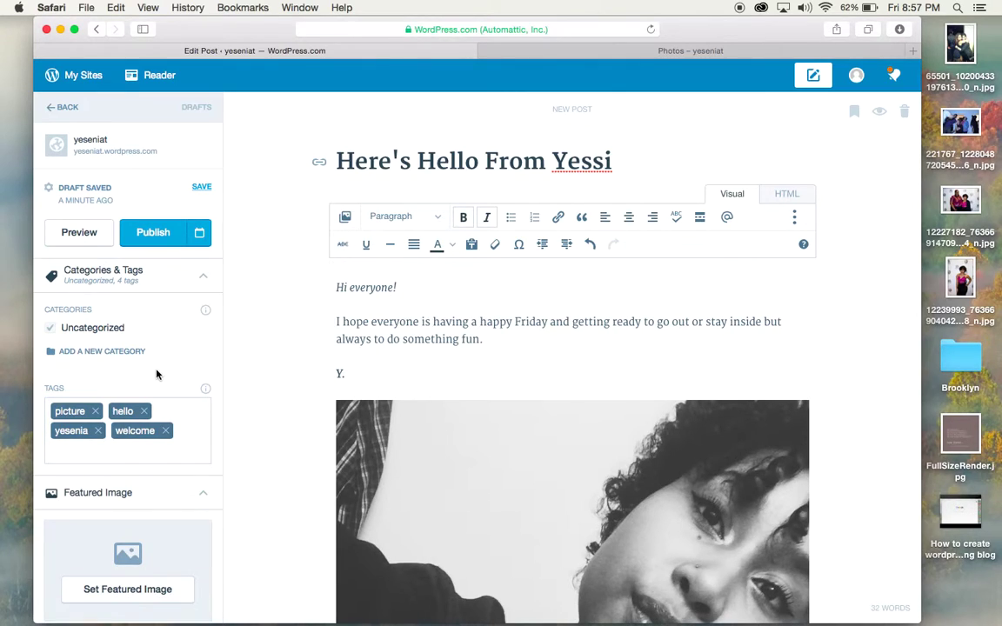
- Publish the post and open its live version on the site
click(169, 233)
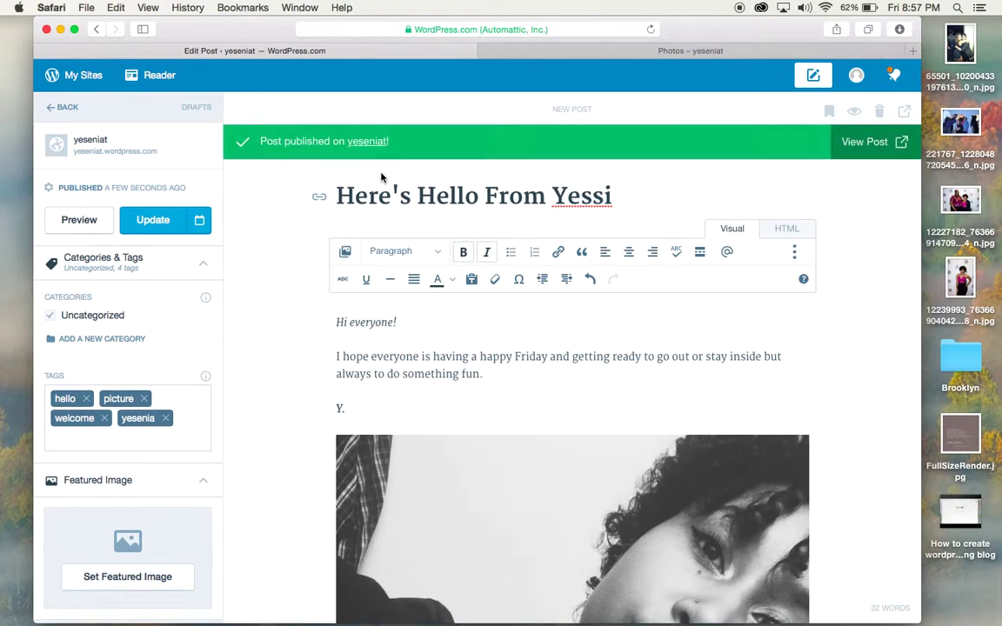
click(887, 154)
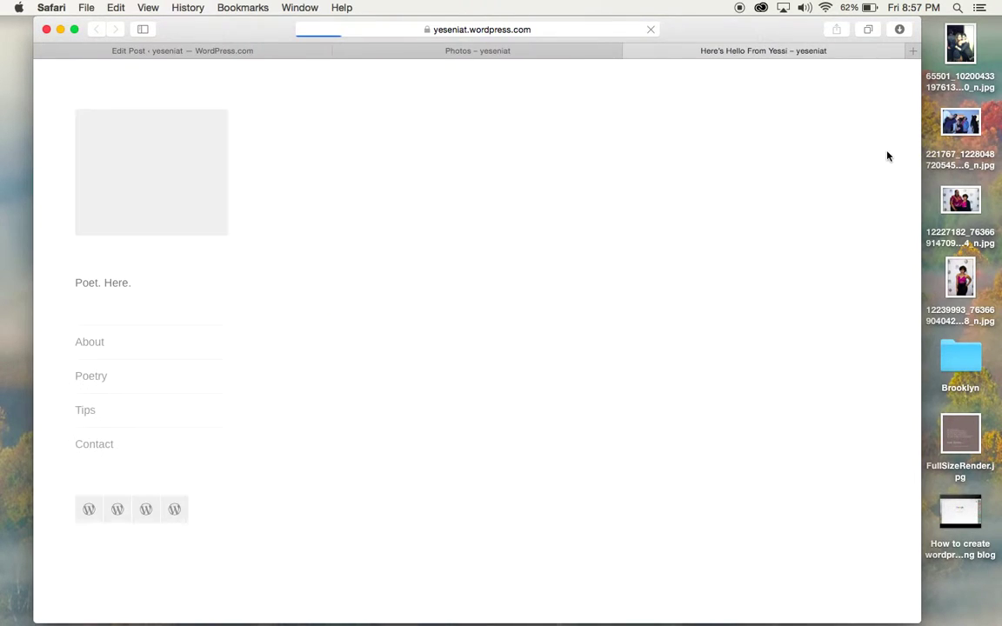
- Look through the published post down to the sharing options and dismiss the advertisement notice below the photo caption
scroll(444, 252, down, 5)
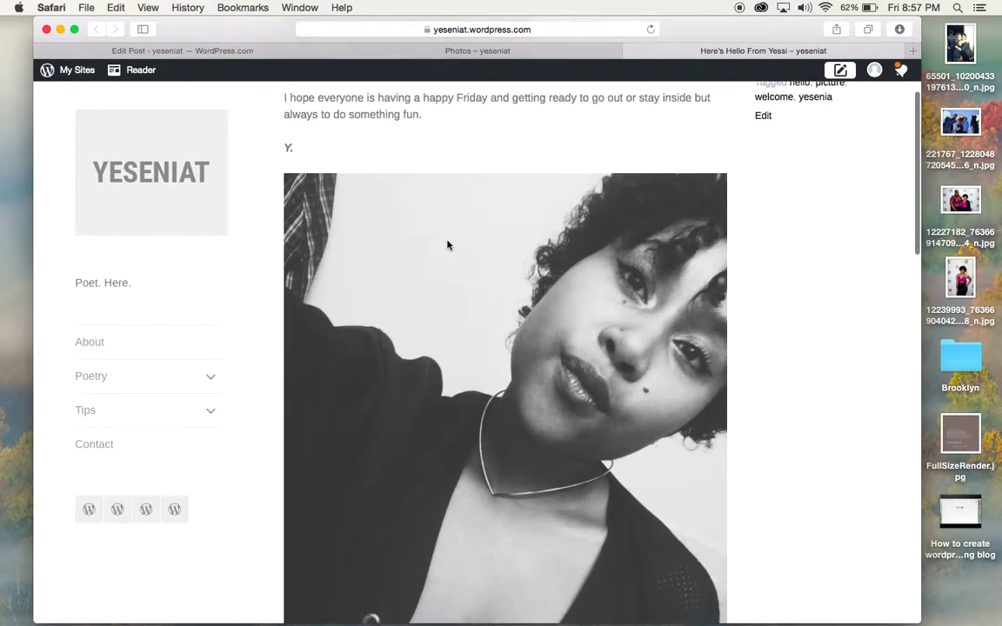
scroll(427, 332, down, 10)
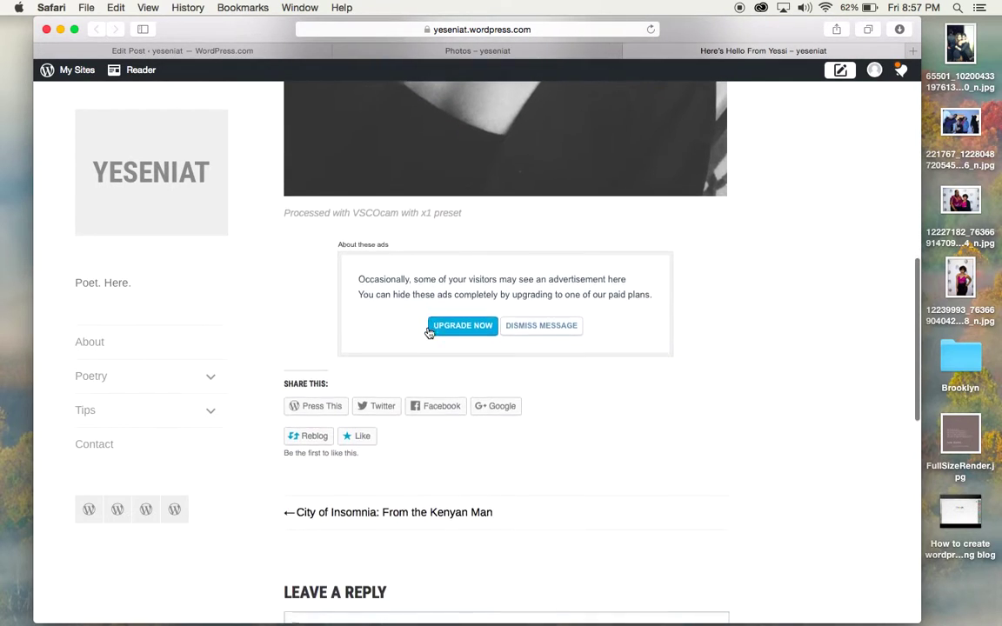
scroll(427, 331, up, 5)
scroll(427, 331, down, 5)
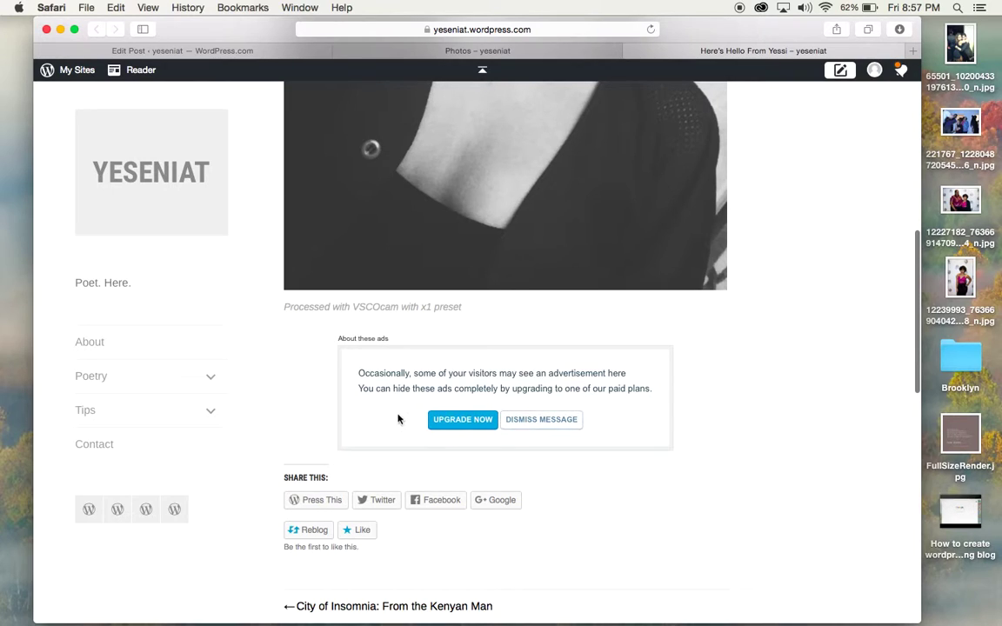
click(555, 422)
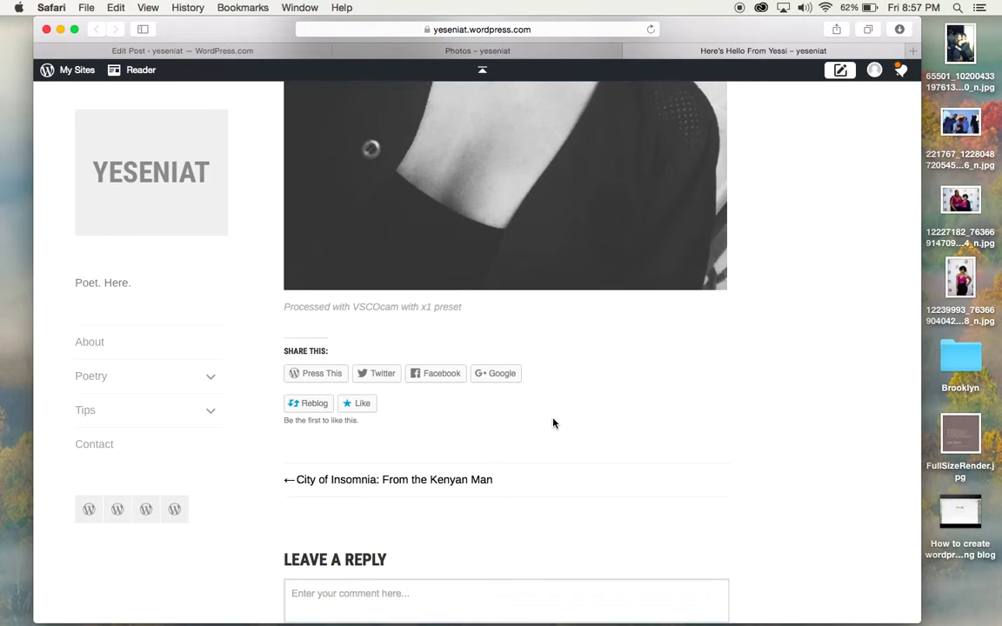